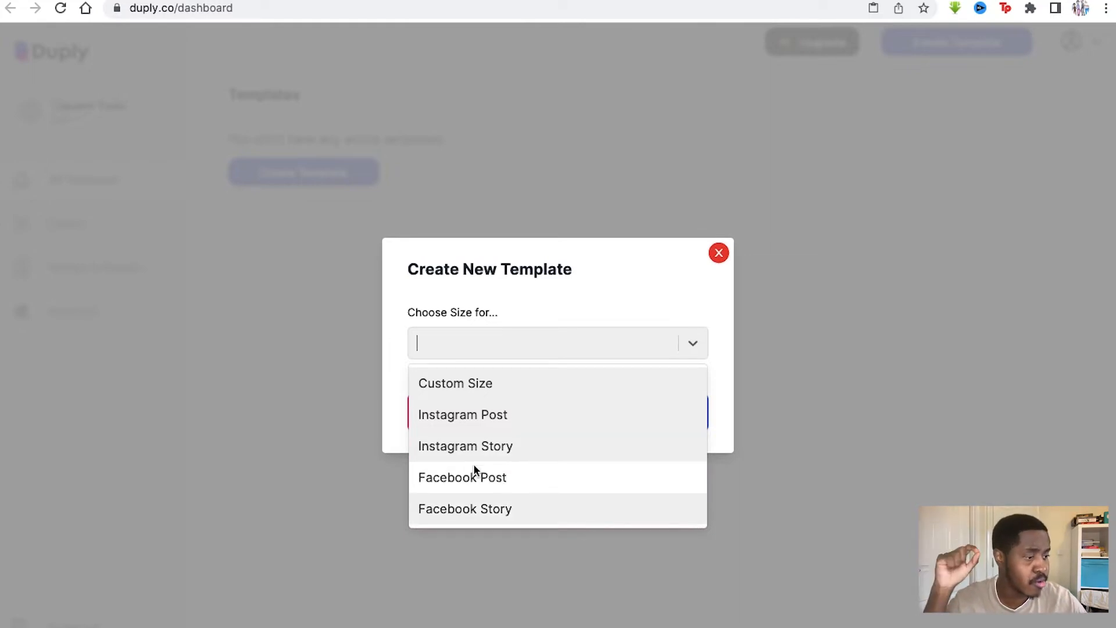
Step: Create an Instagram Post template based on the Online Event Seminar Gradient design
{"action": "left_click", "coordinate": [473, 412]}
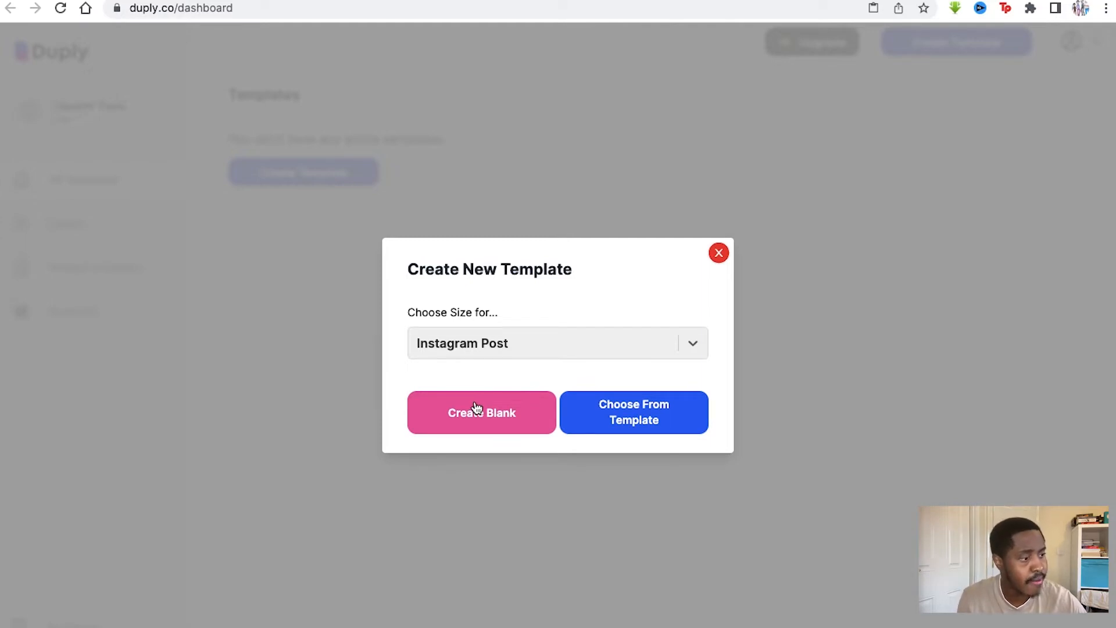
{"action": "left_click", "coordinate": [620, 409]}
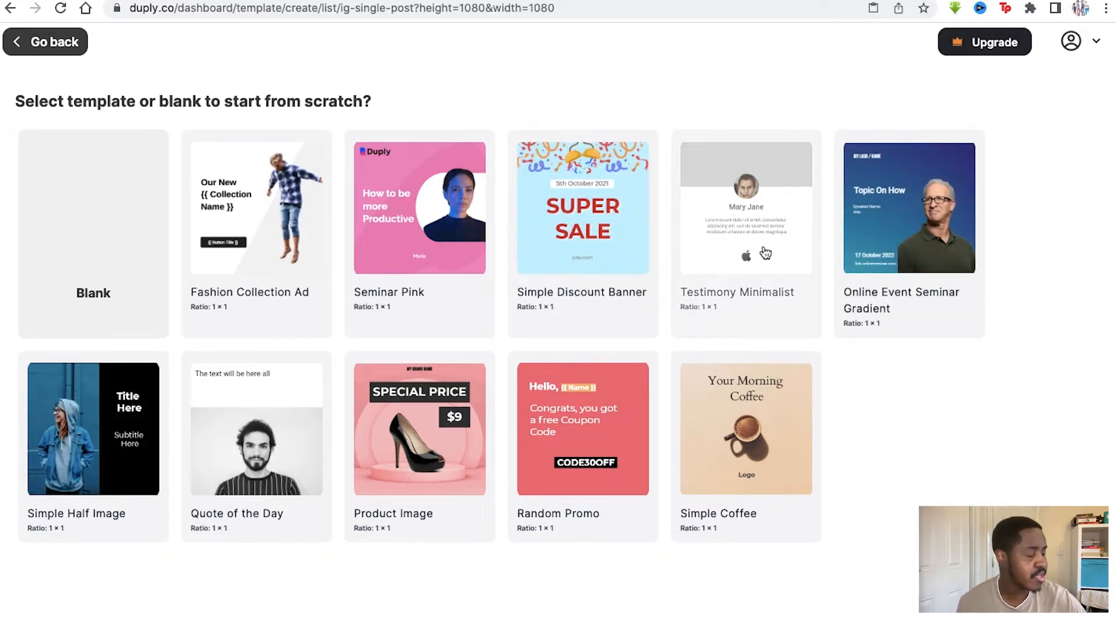
{"action": "left_click", "coordinate": [881, 213]}
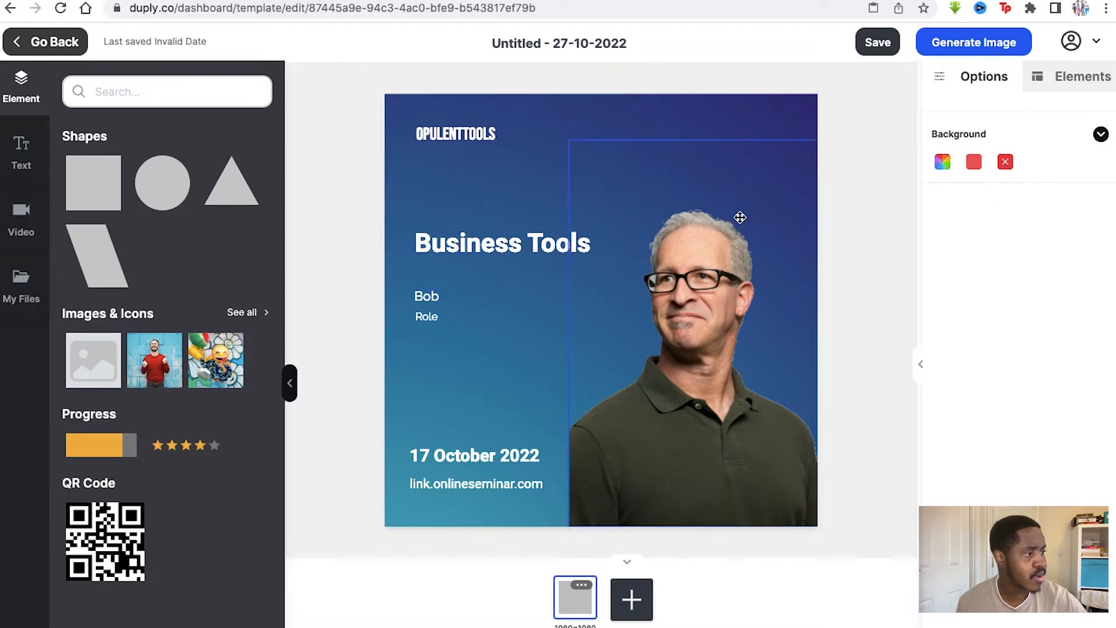
Step: Change the seminar heading text to "Business Tips"
{"action": "left_click", "coordinate": [466, 252]}
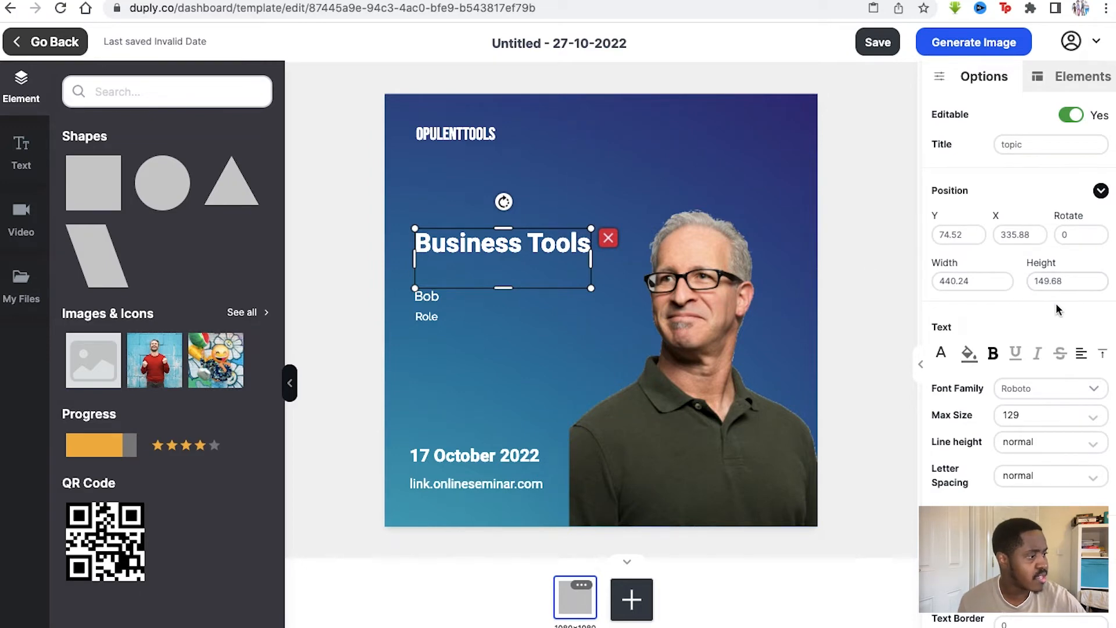
{"action": "scroll", "coordinate": [1055, 303], "scroll_direction": "down", "scroll_amount": 6}
{"action": "scroll", "coordinate": [1056, 302], "scroll_direction": "up", "scroll_amount": 6}
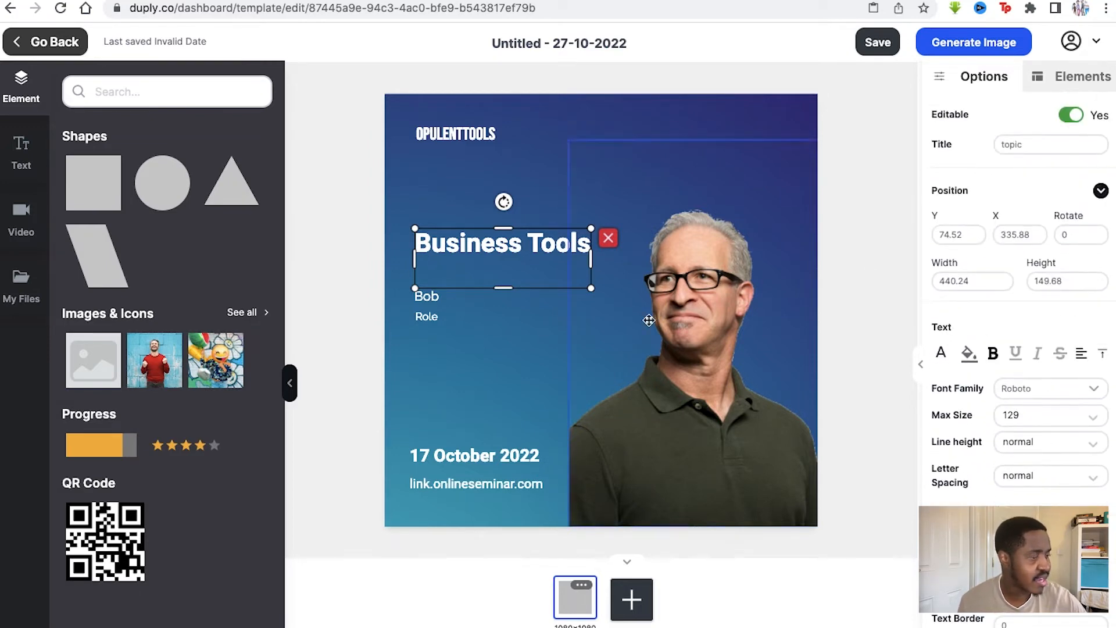
{"action": "left_click", "coordinate": [423, 243]}
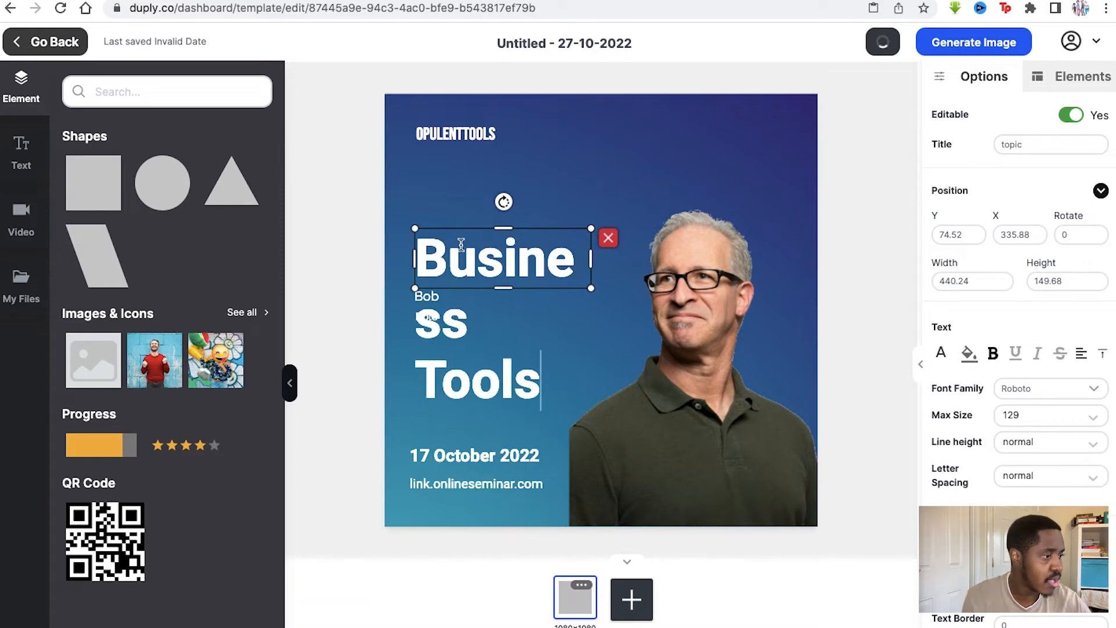
{"action": "key", "text": "BackSpace"}
{"action": "key", "text": "BackSpace"}
{"action": "key", "text": "BackSpace"}
{"action": "key", "text": "BackSpace"}
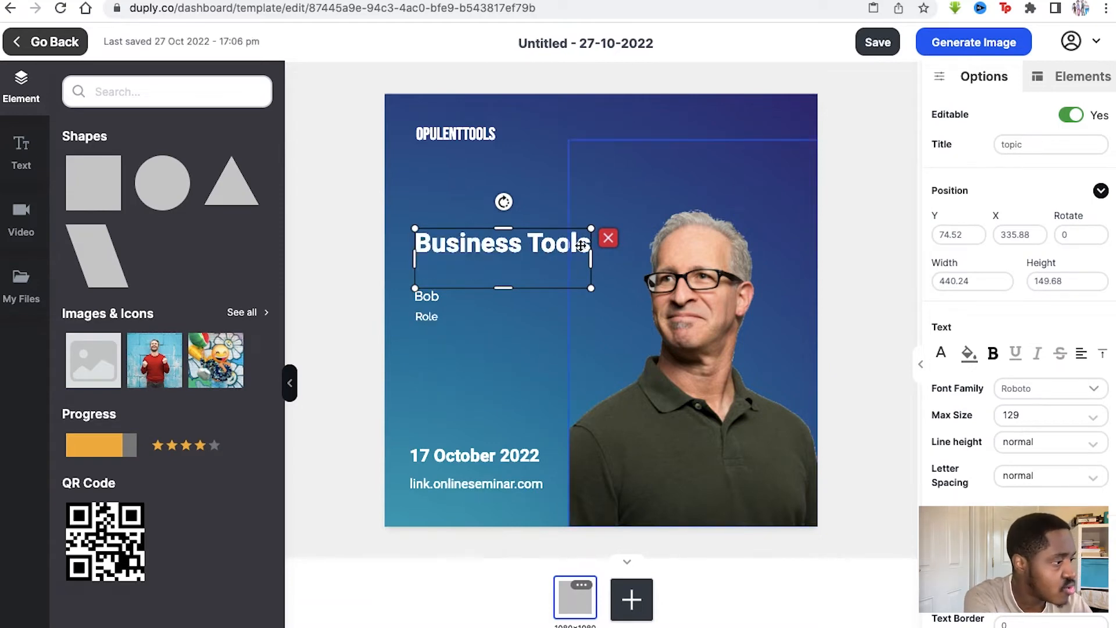
{"action": "type", "text": "ips"}
{"action": "left_click", "coordinate": [367, 243]}
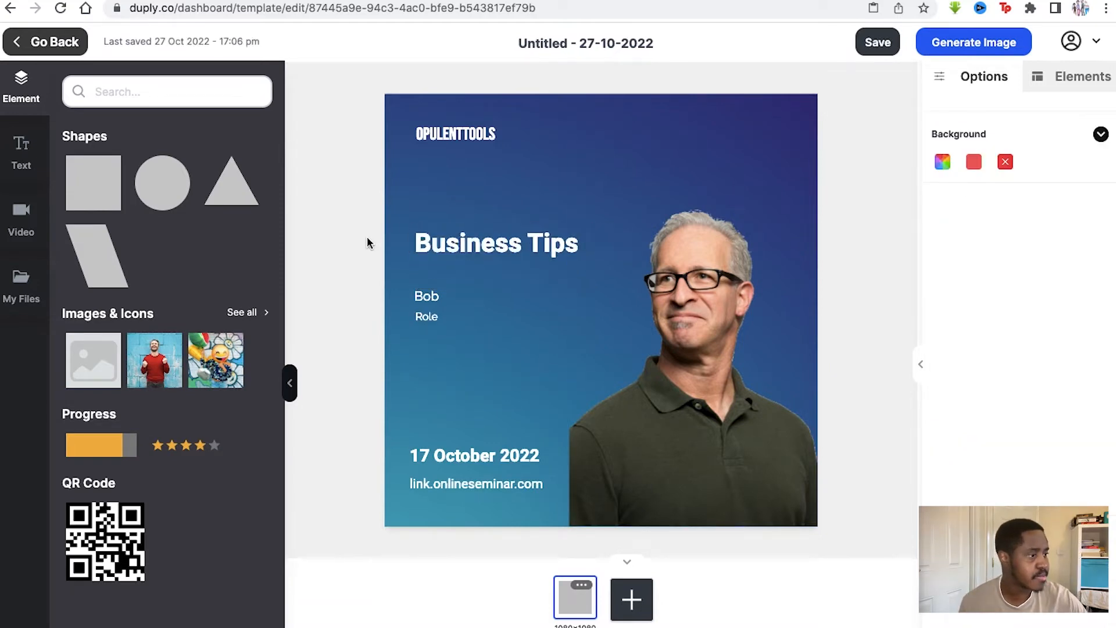
Step: Review the position, rotation and text settings of the "Business Tips" heading
{"action": "left_click", "coordinate": [527, 243]}
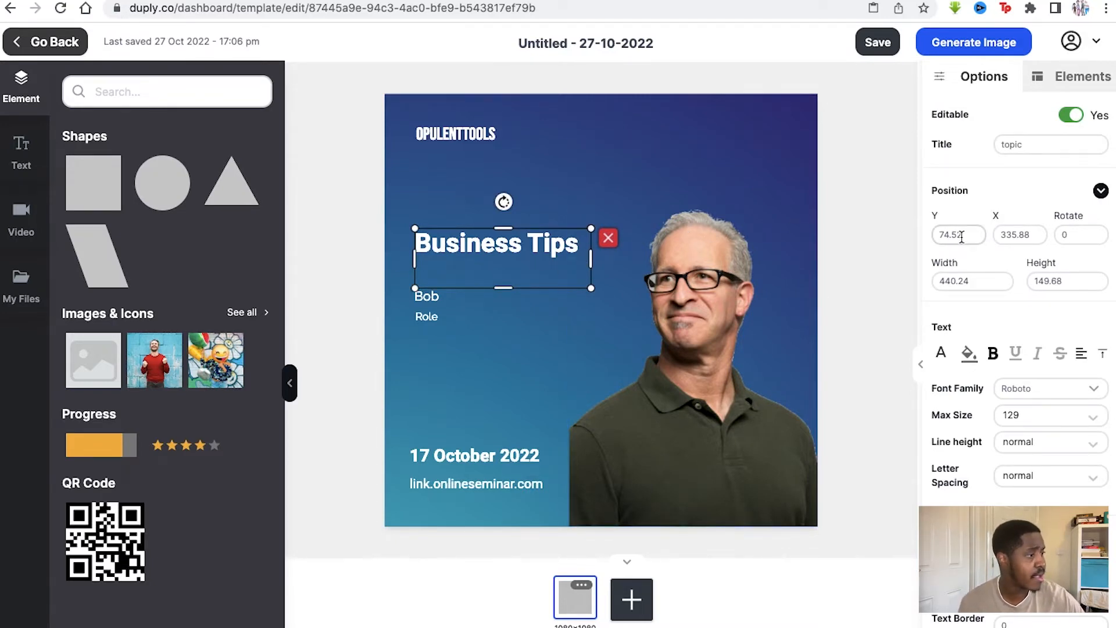
{"action": "left_click_drag", "start_coordinate": [963, 237], "coordinate": [916, 240]}
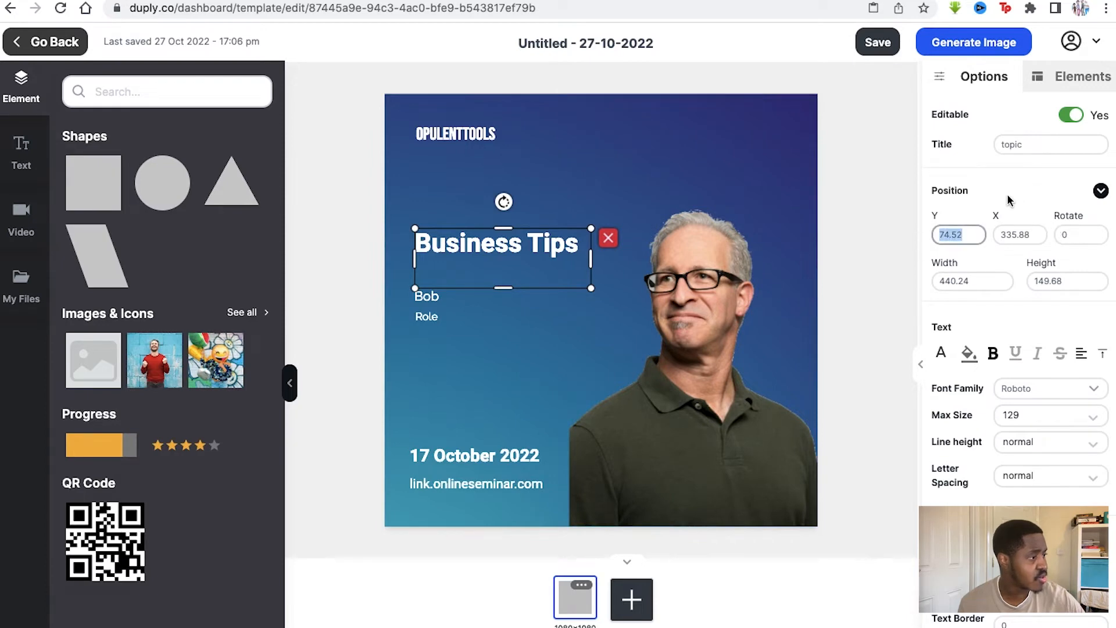
{"action": "left_click", "coordinate": [1078, 234]}
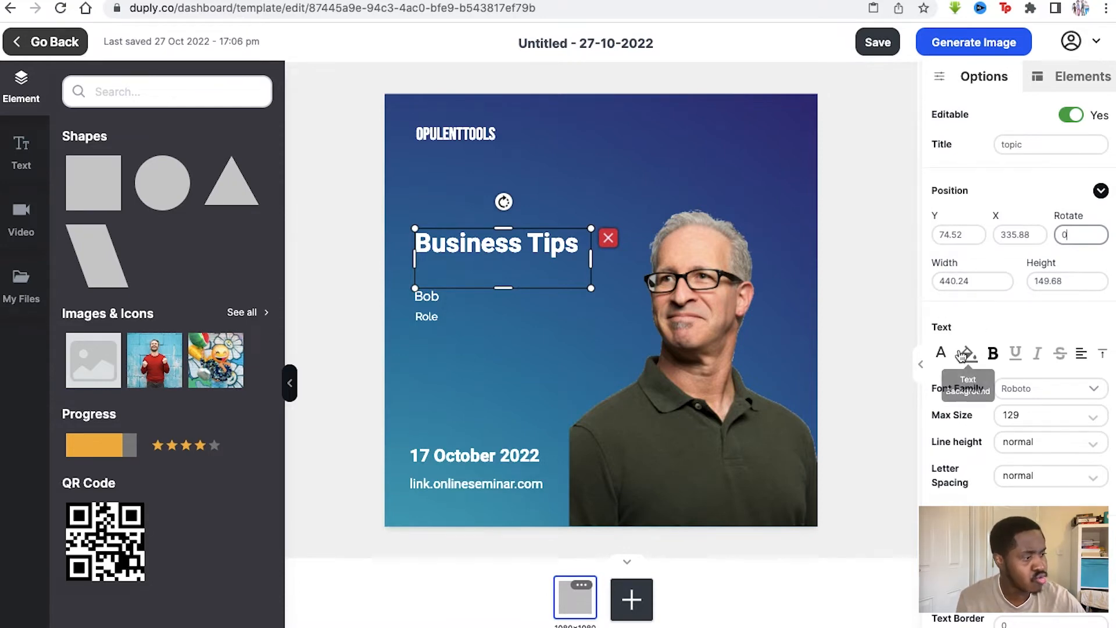
{"action": "scroll", "coordinate": [965, 349], "scroll_direction": "down", "scroll_amount": 2}
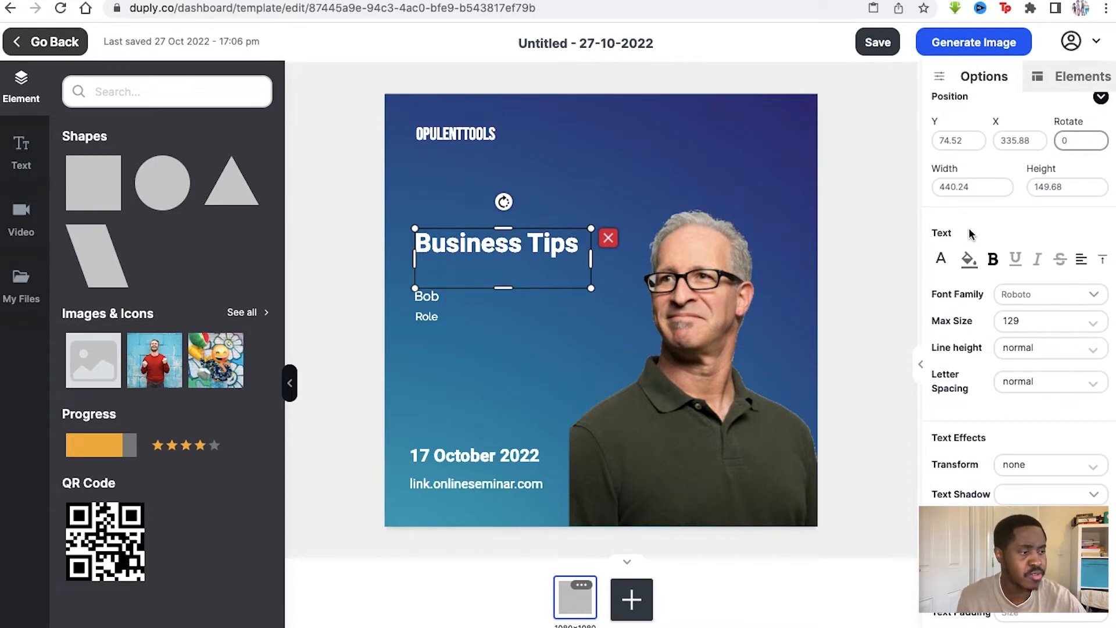
{"action": "scroll", "coordinate": [1081, 291], "scroll_direction": "down", "scroll_amount": 2}
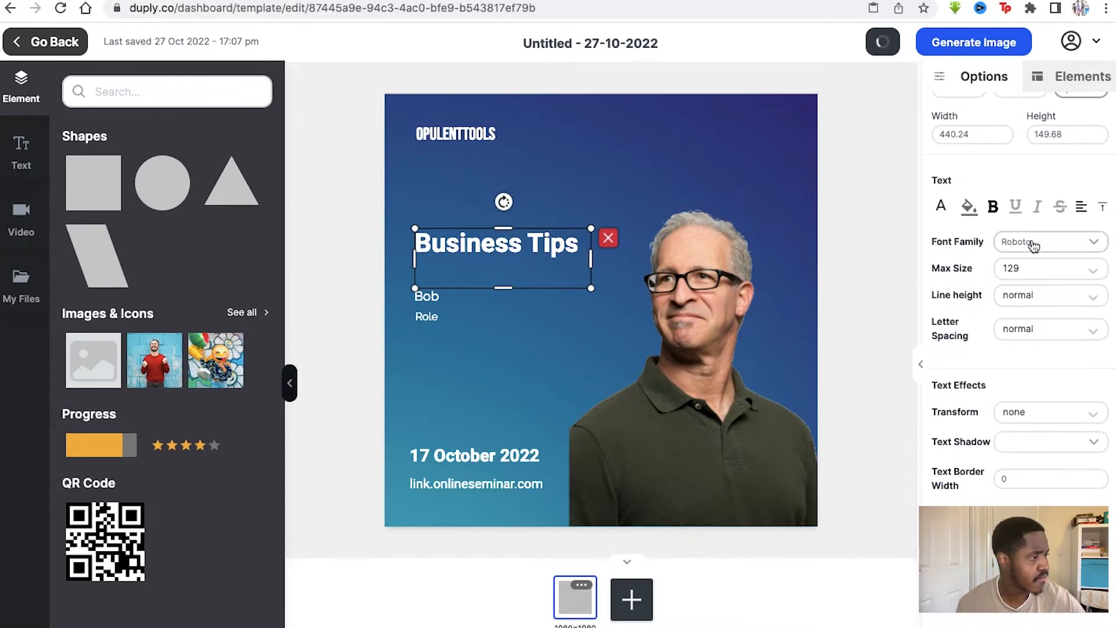
Step: Browse the fonts available for the "Business Tips" heading, keeping the current font
{"action": "left_click", "coordinate": [1030, 243]}
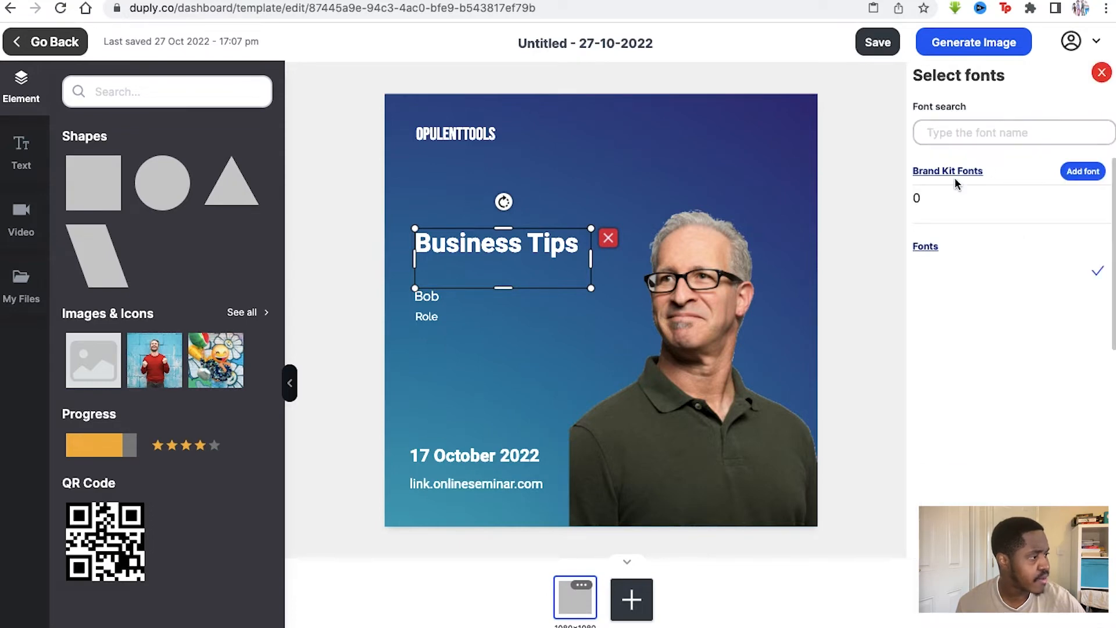
{"action": "scroll", "coordinate": [971, 396], "scroll_direction": "down", "scroll_amount": 1}
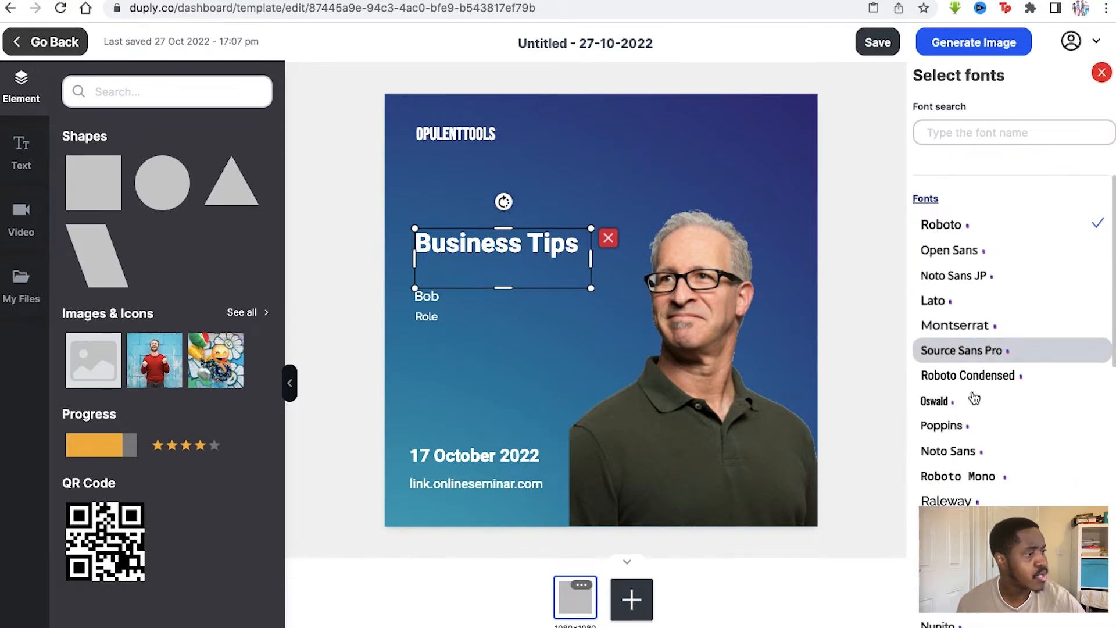
{"action": "scroll", "coordinate": [972, 317], "scroll_direction": "up", "scroll_amount": 1}
{"action": "scroll", "coordinate": [972, 311], "scroll_direction": "down", "scroll_amount": 10}
{"action": "scroll", "coordinate": [973, 314], "scroll_direction": "up", "scroll_amount": 10}
{"action": "scroll", "coordinate": [972, 311], "scroll_direction": "down", "scroll_amount": 10}
{"action": "scroll", "coordinate": [971, 311], "scroll_direction": "up", "scroll_amount": 10}
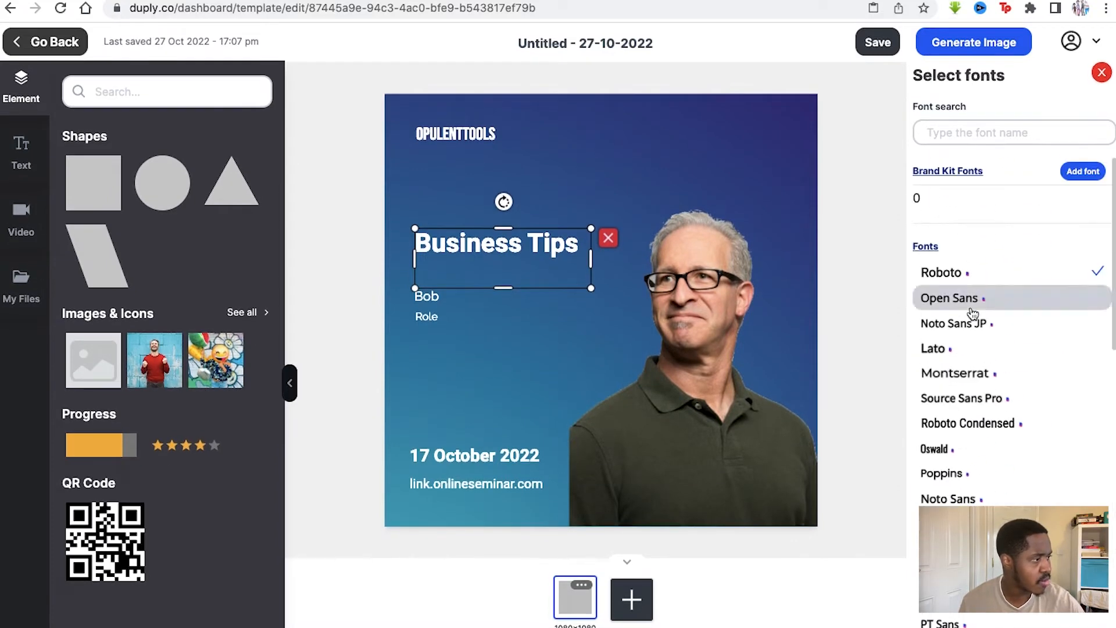
{"action": "left_click", "coordinate": [1101, 72]}
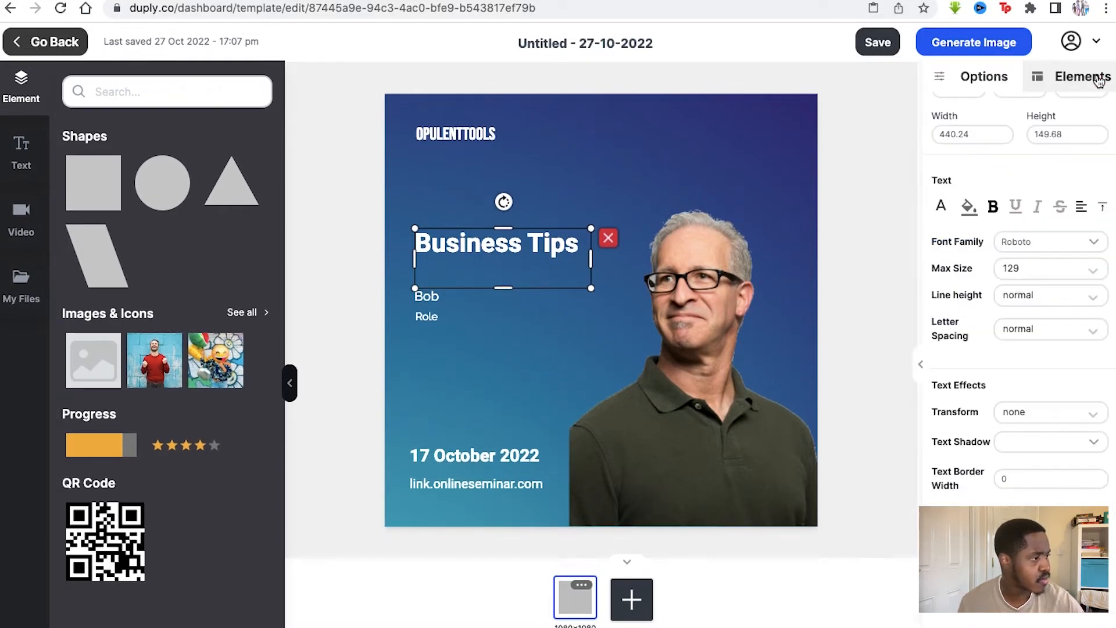
Step: Look through the maximum text sizes offered for the "Business Tips" heading
{"action": "left_click", "coordinate": [1093, 272]}
{"action": "scroll", "coordinate": [1016, 418], "scroll_direction": "down", "scroll_amount": 3}
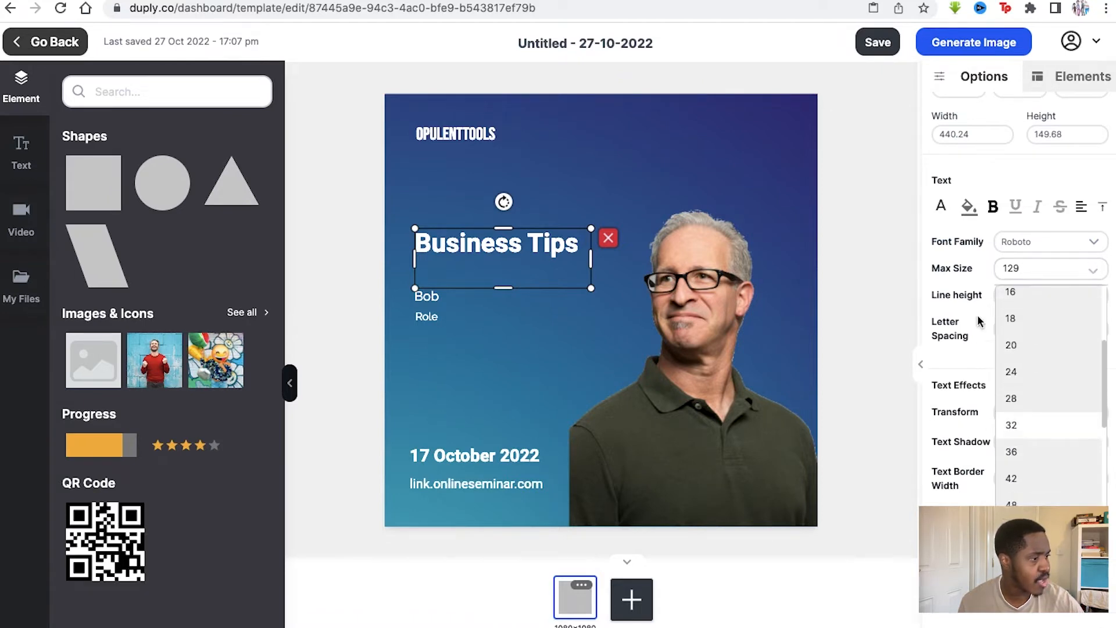
{"action": "scroll", "coordinate": [1012, 415], "scroll_direction": "down", "scroll_amount": 5}
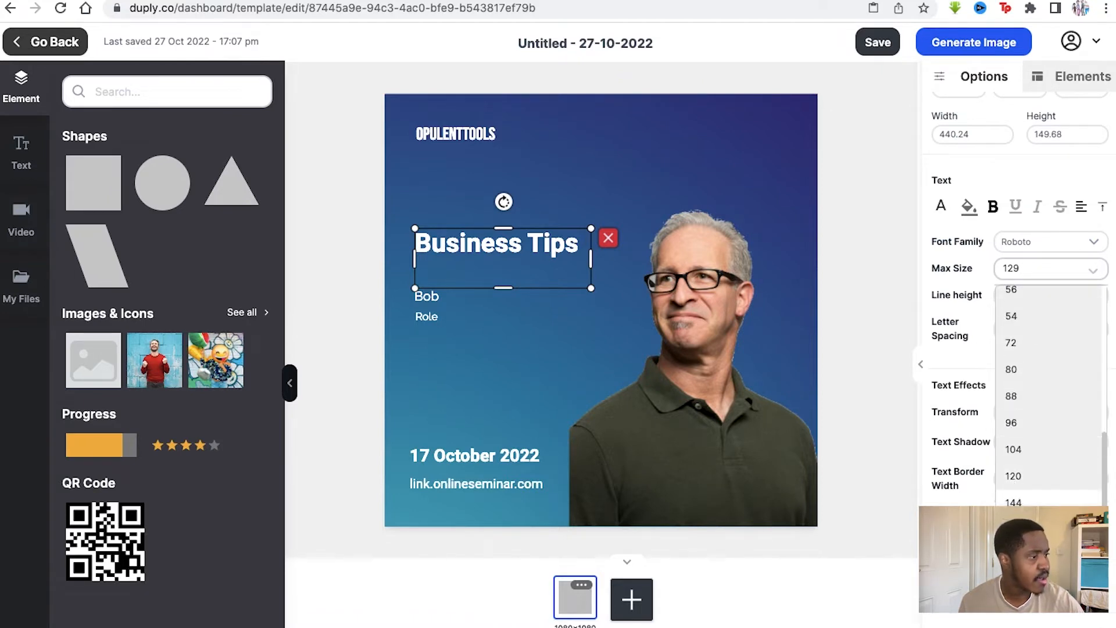
{"action": "scroll", "coordinate": [1017, 364], "scroll_direction": "up", "scroll_amount": 8}
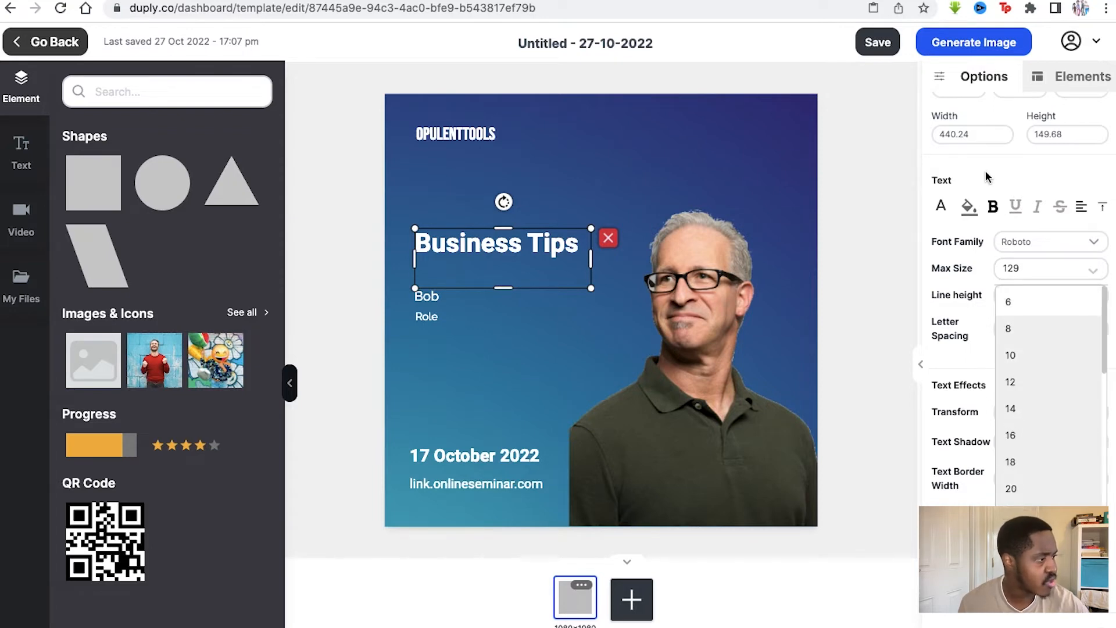
Step: Try underline and italic formatting on the "Business Tips" heading
{"action": "left_click", "coordinate": [1015, 207]}
{"action": "left_click", "coordinate": [1016, 209]}
{"action": "left_click", "coordinate": [1035, 207]}
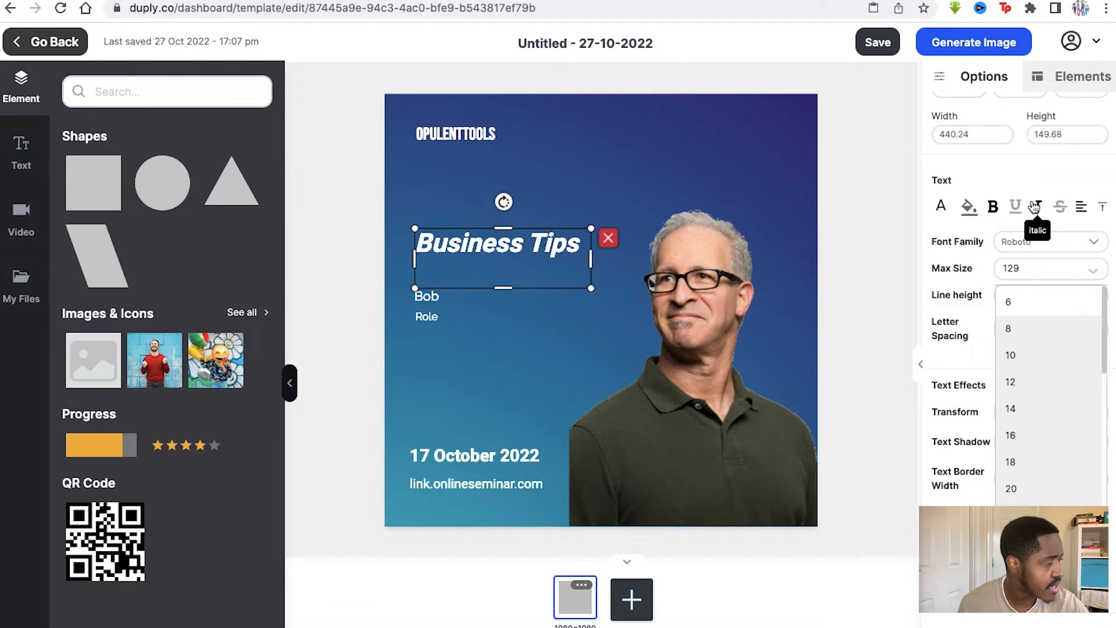
{"action": "left_click", "coordinate": [1036, 208]}
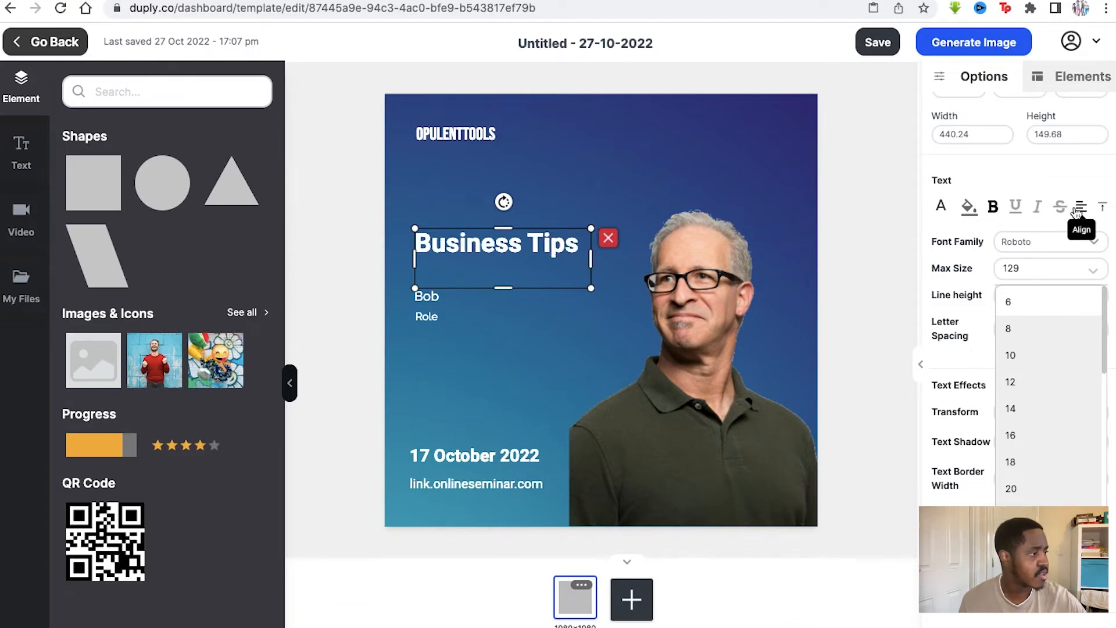
Step: Try a white (#ffffff) text background behind the "Business Tips" heading
{"action": "left_click", "coordinate": [967, 208]}
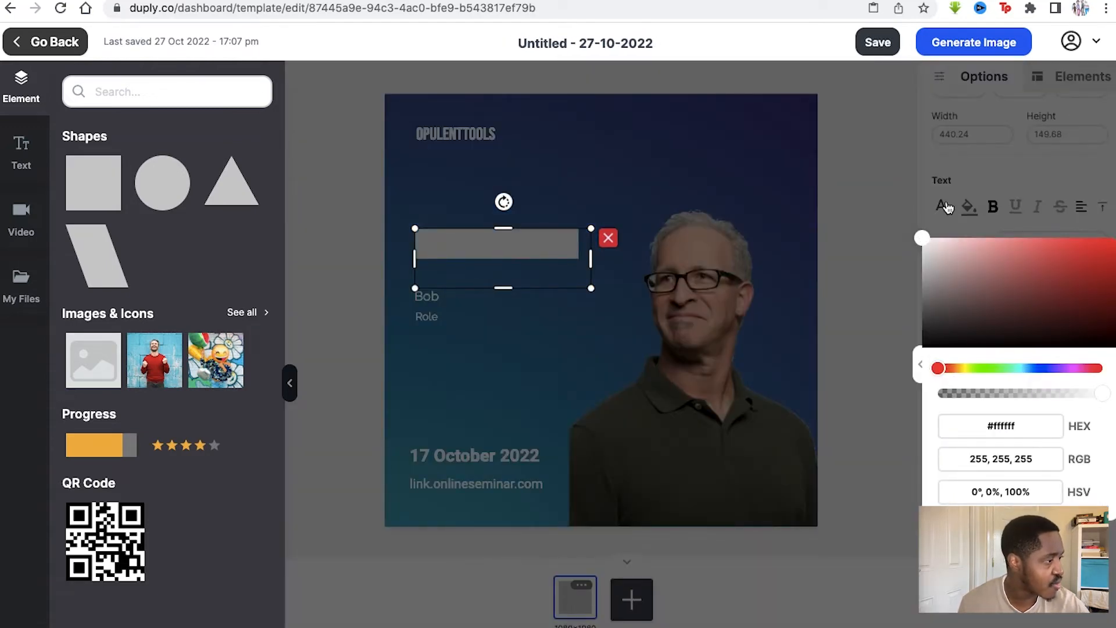
{"action": "left_click", "coordinate": [922, 242]}
{"action": "left_click", "coordinate": [939, 187]}
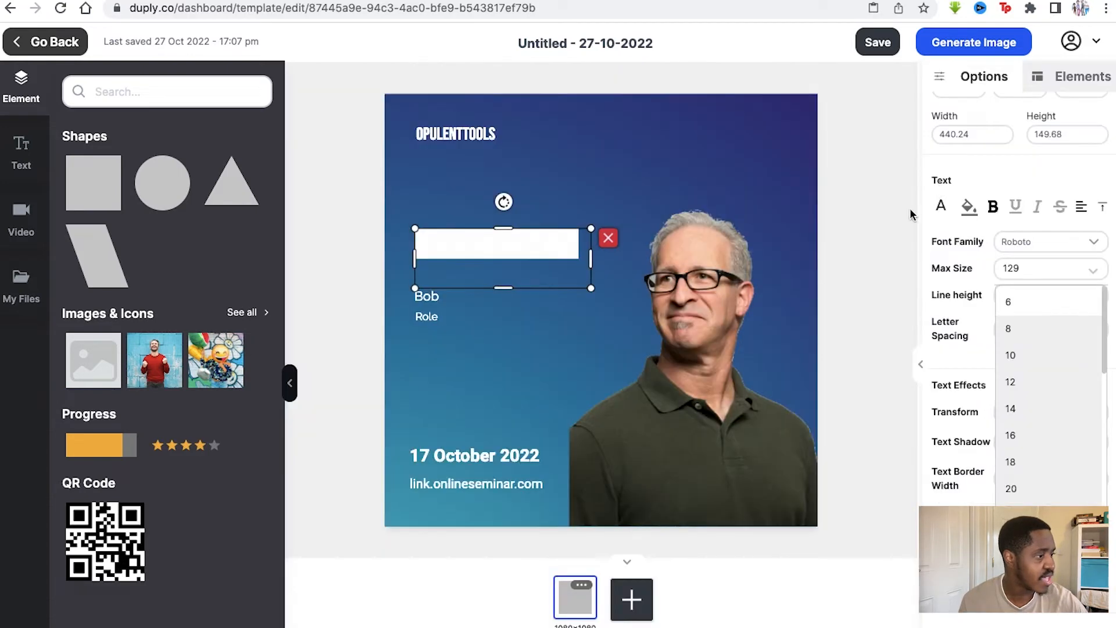
{"action": "left_click", "coordinate": [853, 270]}
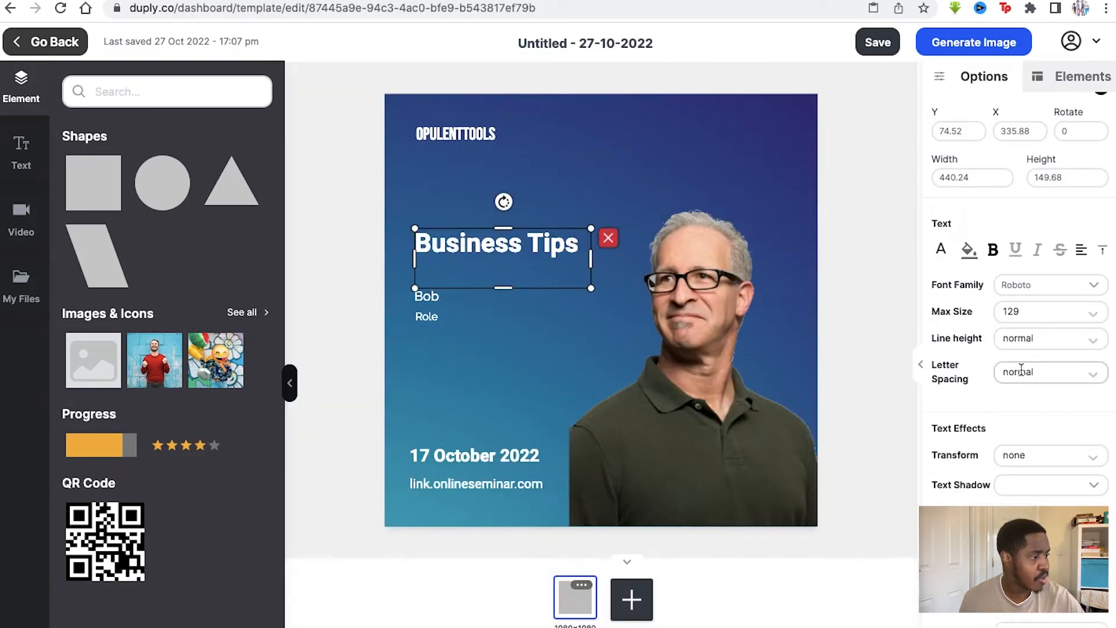
Step: Try a text shadow on the "Business Tips" heading with offset X -12 and offset Y -28
{"action": "scroll", "coordinate": [1020, 368], "scroll_direction": "down", "scroll_amount": 2}
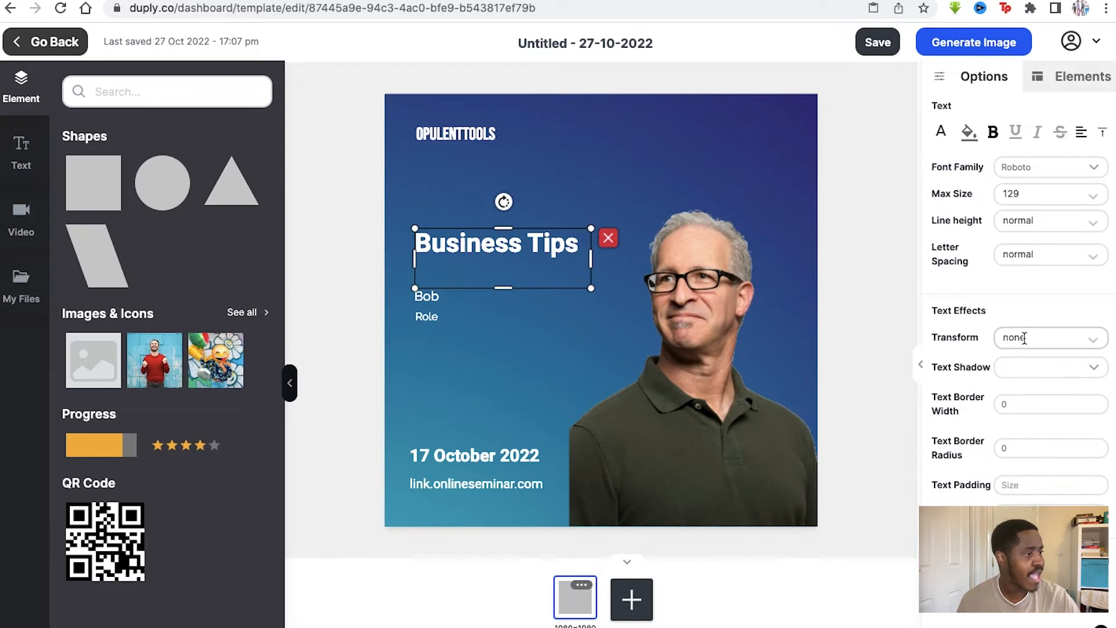
{"action": "scroll", "coordinate": [1024, 338], "scroll_direction": "down", "scroll_amount": 1}
{"action": "left_click", "coordinate": [1023, 295]}
{"action": "mouse_move", "coordinate": [1023, 373]}
{"action": "left_mouse_down"}
{"action": "mouse_move", "coordinate": [944, 375]}
{"action": "mouse_move", "coordinate": [1053, 373]}
{"action": "mouse_move", "coordinate": [1006, 373]}
{"action": "left_mouse_up"}
{"action": "left_click_drag", "start_coordinate": [1021, 429], "coordinate": [983, 429]}
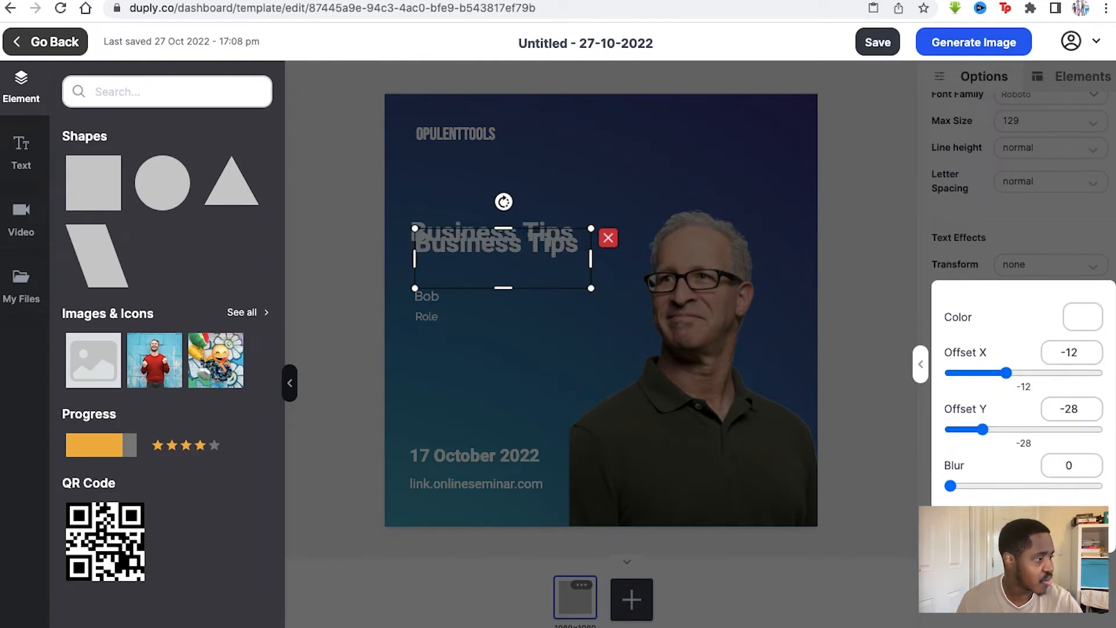
{"action": "left_click", "coordinate": [908, 290]}
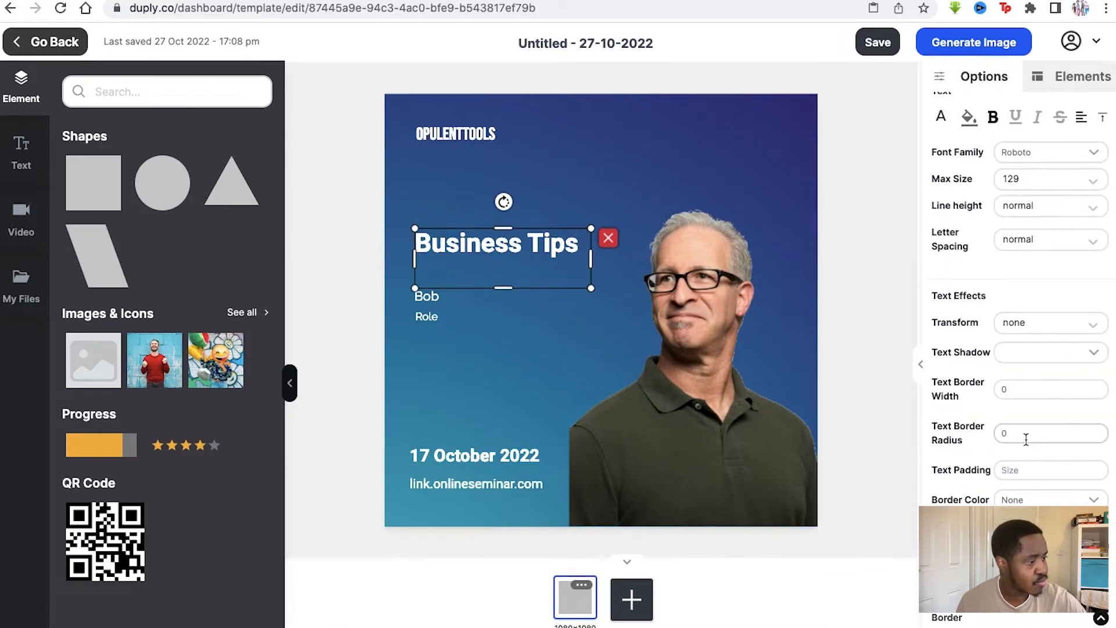
Step: Examine the heading's text effect, background and border settings, including the per-side corner radius and border type options
{"action": "scroll", "coordinate": [1026, 443], "scroll_direction": "down", "scroll_amount": 2}
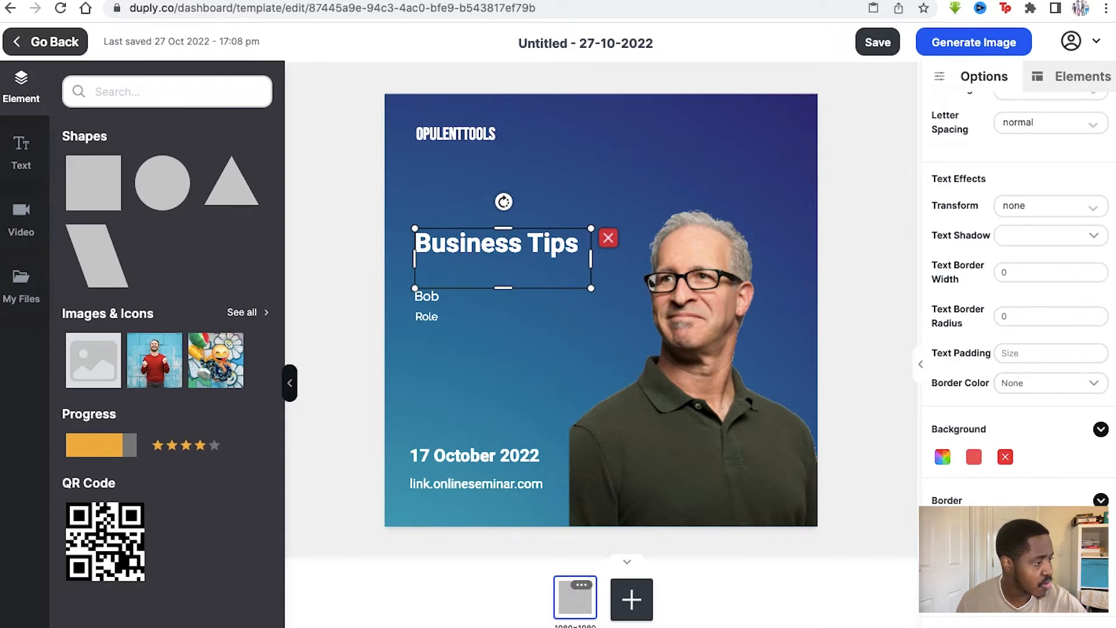
{"action": "scroll", "coordinate": [996, 459], "scroll_direction": "down", "scroll_amount": 2}
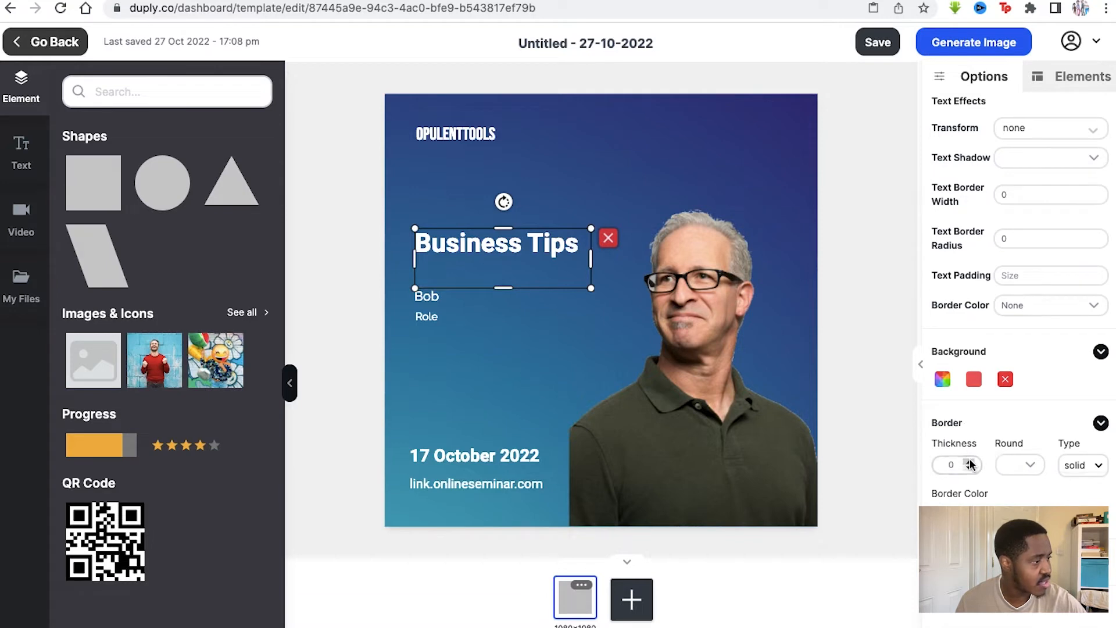
{"action": "left_click", "coordinate": [1024, 465]}
{"action": "left_click", "coordinate": [1030, 436]}
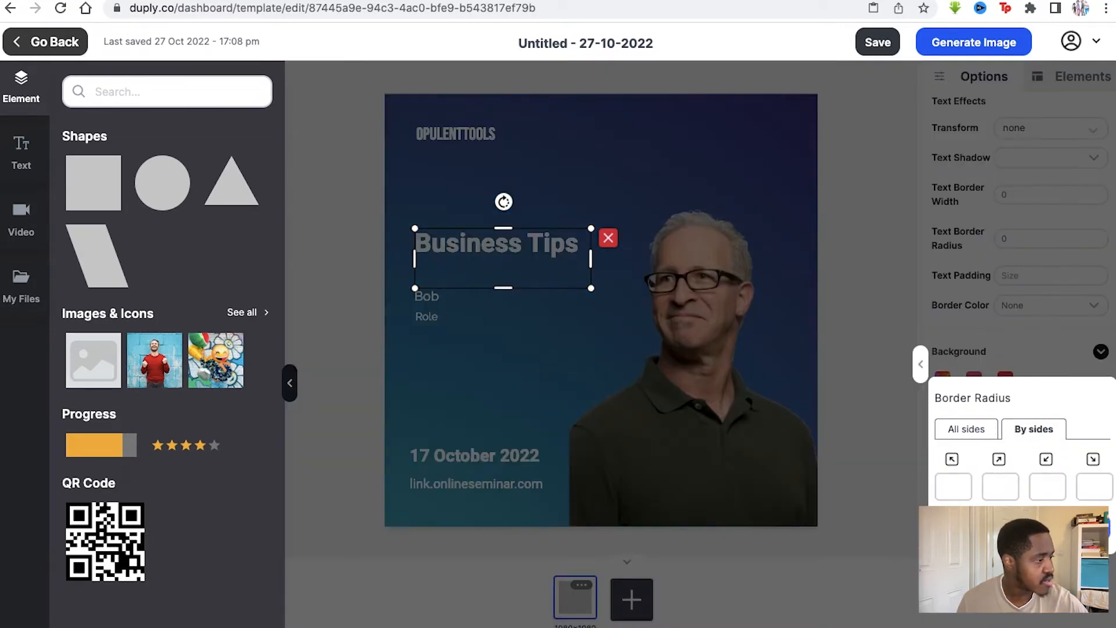
{"action": "left_click", "coordinate": [1040, 527]}
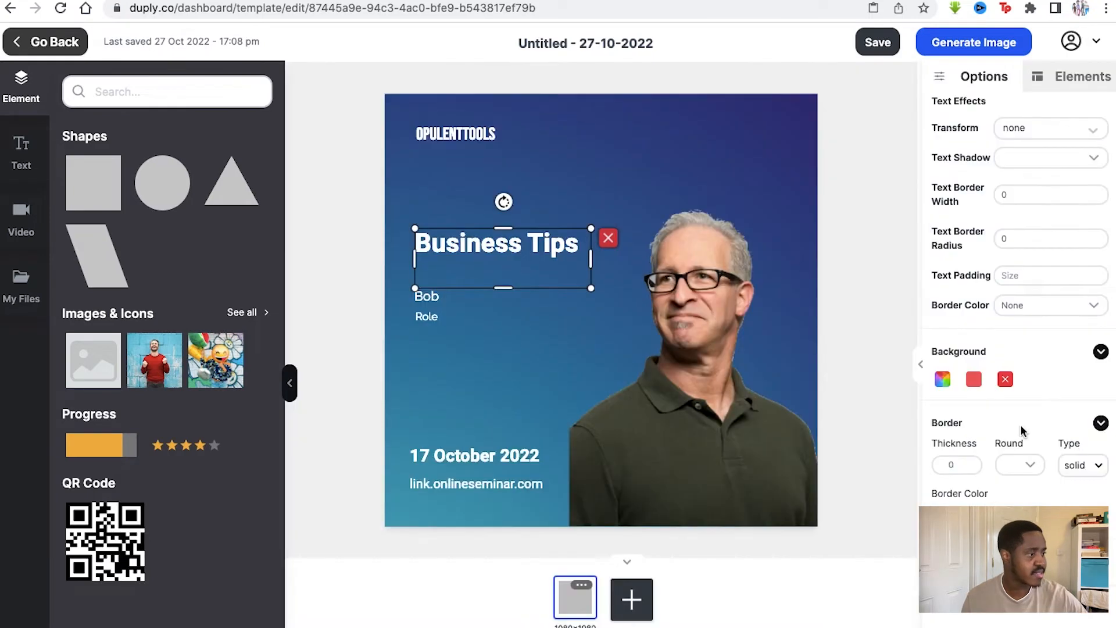
{"action": "left_click", "coordinate": [1082, 465]}
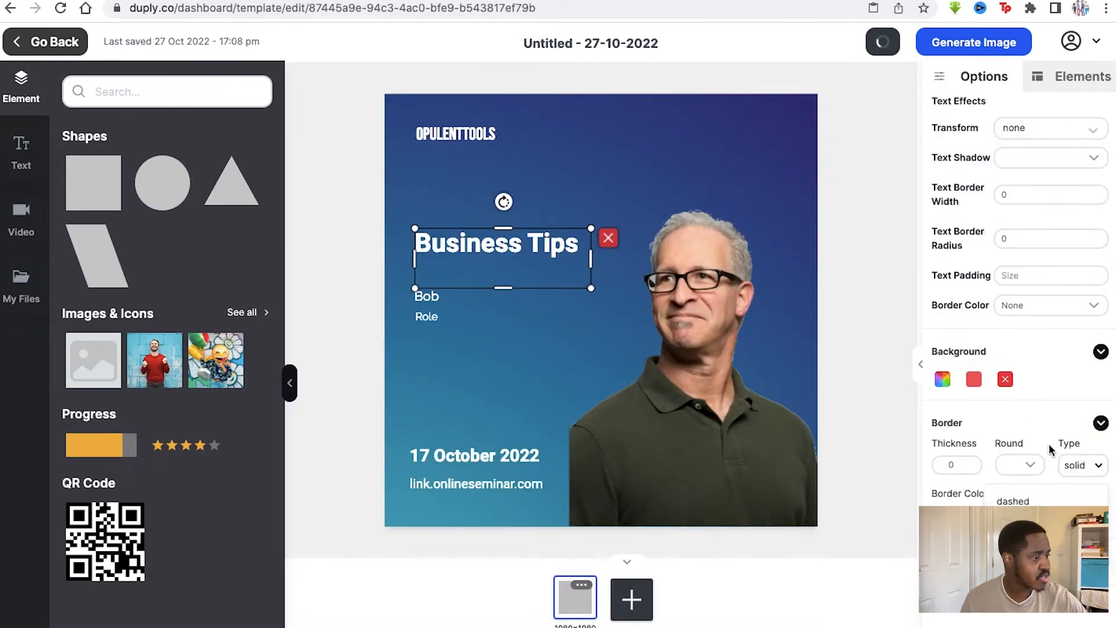
{"action": "left_click", "coordinate": [1058, 402]}
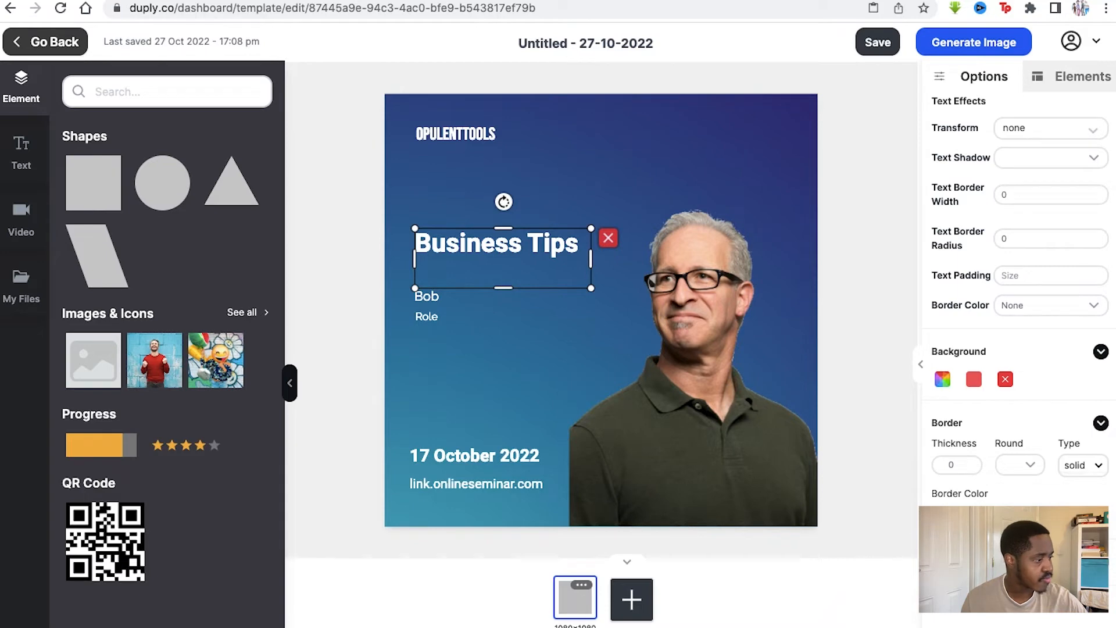
{"action": "scroll", "coordinate": [1038, 495], "scroll_direction": "down", "scroll_amount": 2}
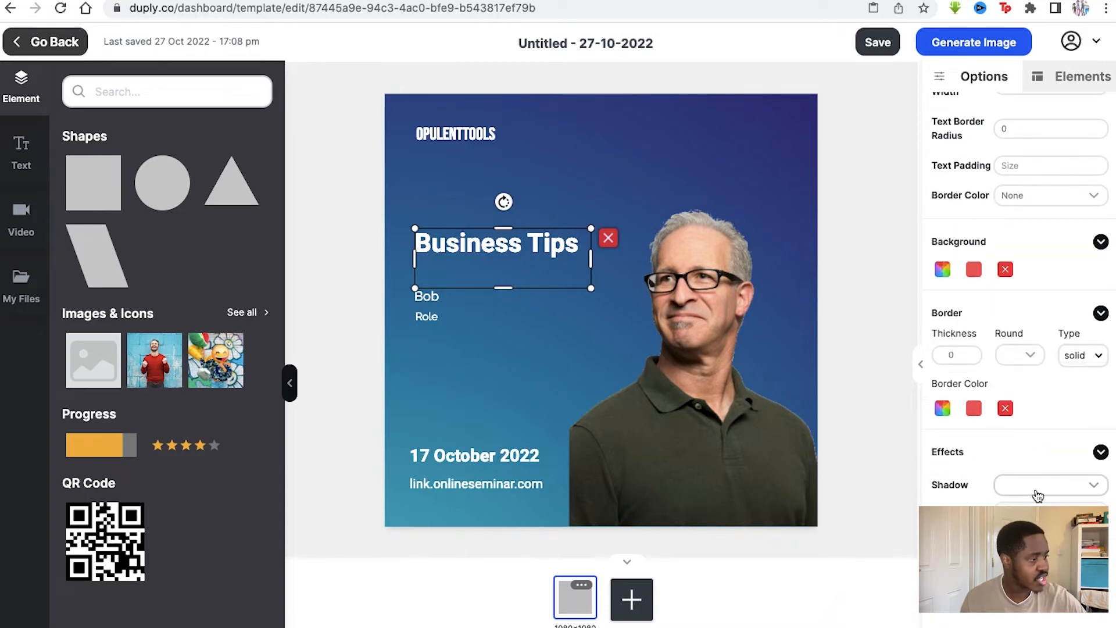
Step: Try switching off the Editable option of the "Business Tips" heading
{"action": "scroll", "coordinate": [1038, 494], "scroll_direction": "up", "scroll_amount": 1}
{"action": "scroll", "coordinate": [1038, 482], "scroll_direction": "up", "scroll_amount": 9}
{"action": "scroll", "coordinate": [1036, 473], "scroll_direction": "down", "scroll_amount": 1}
{"action": "scroll", "coordinate": [1026, 424], "scroll_direction": "up", "scroll_amount": 1}
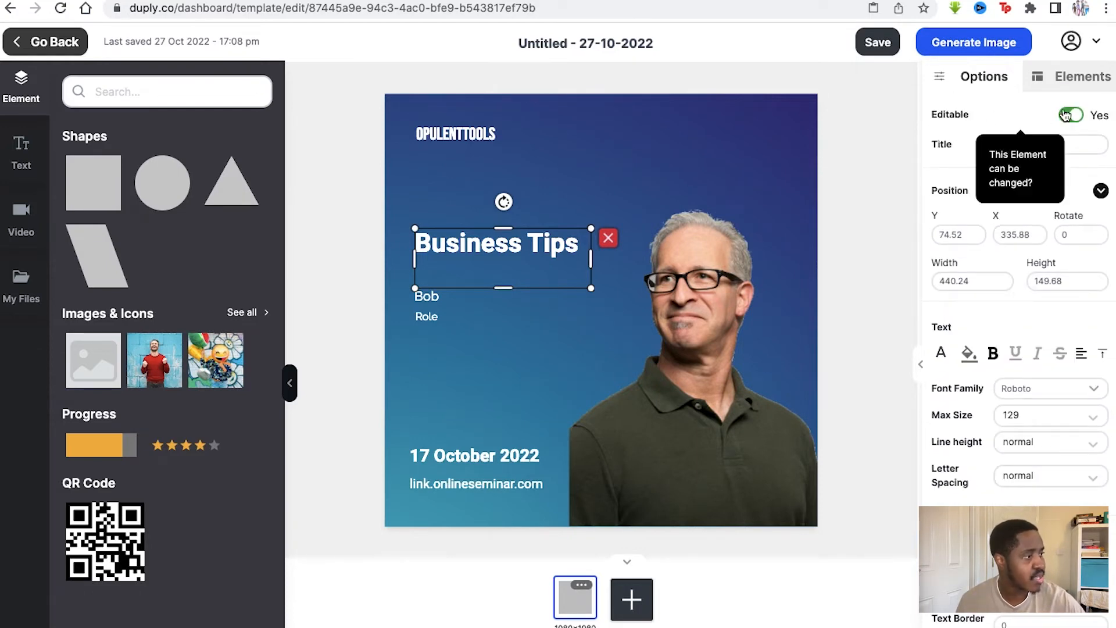
{"action": "left_click", "coordinate": [1075, 115]}
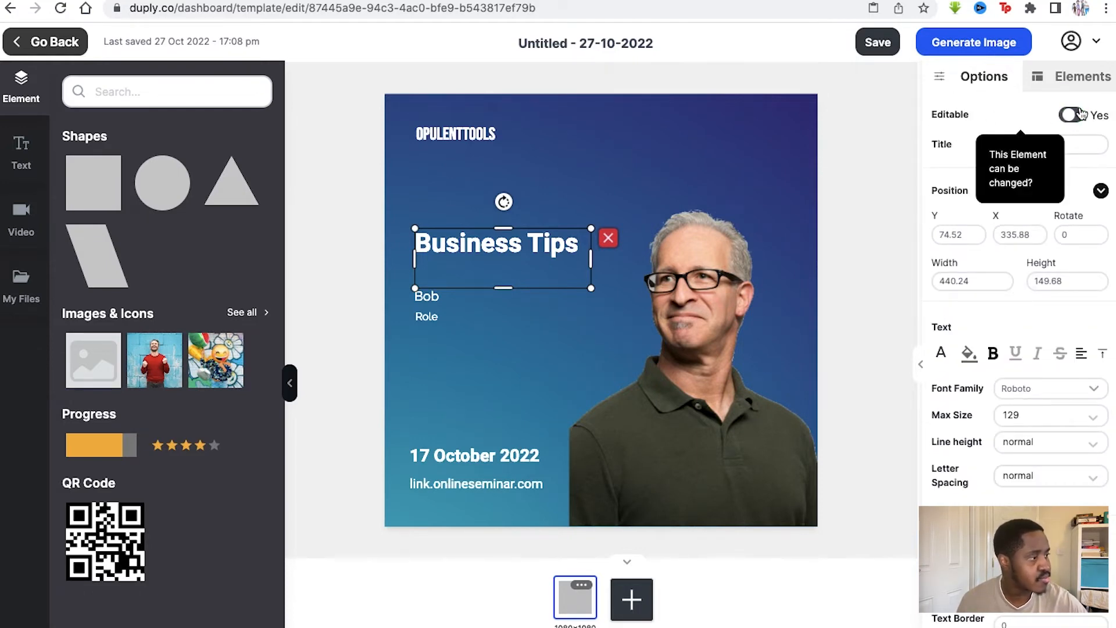
Step: Review the list of design elements and try switching off the Editable option of the speaker-role element
{"action": "left_click", "coordinate": [1038, 80]}
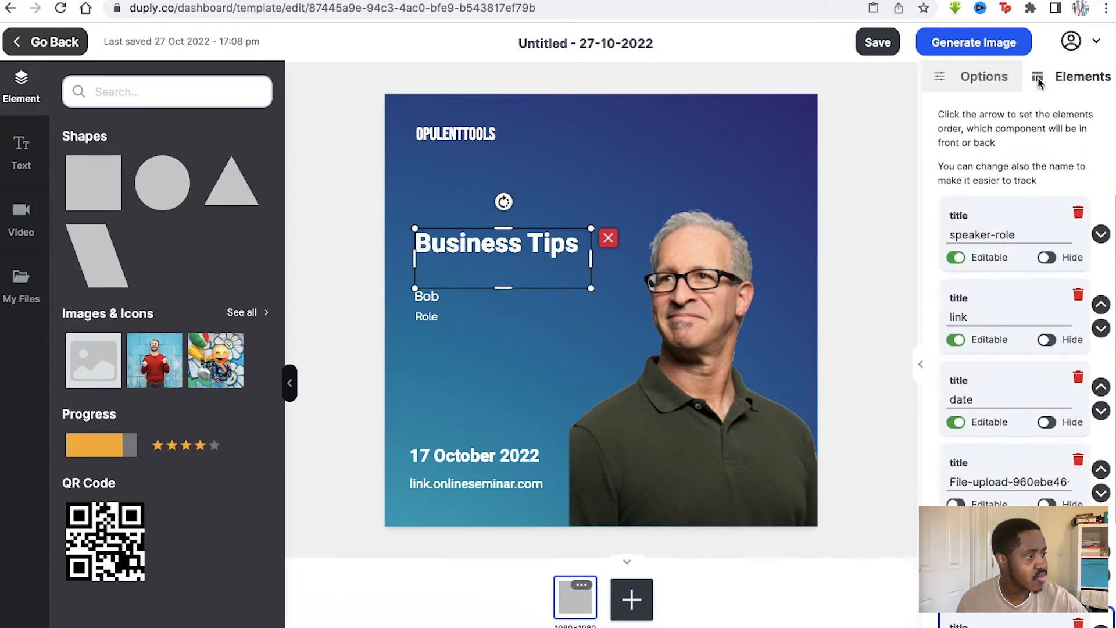
{"action": "scroll", "coordinate": [1023, 308], "scroll_direction": "down", "scroll_amount": 4}
{"action": "scroll", "coordinate": [1023, 308], "scroll_direction": "up", "scroll_amount": 4}
{"action": "left_click", "coordinate": [956, 258]}
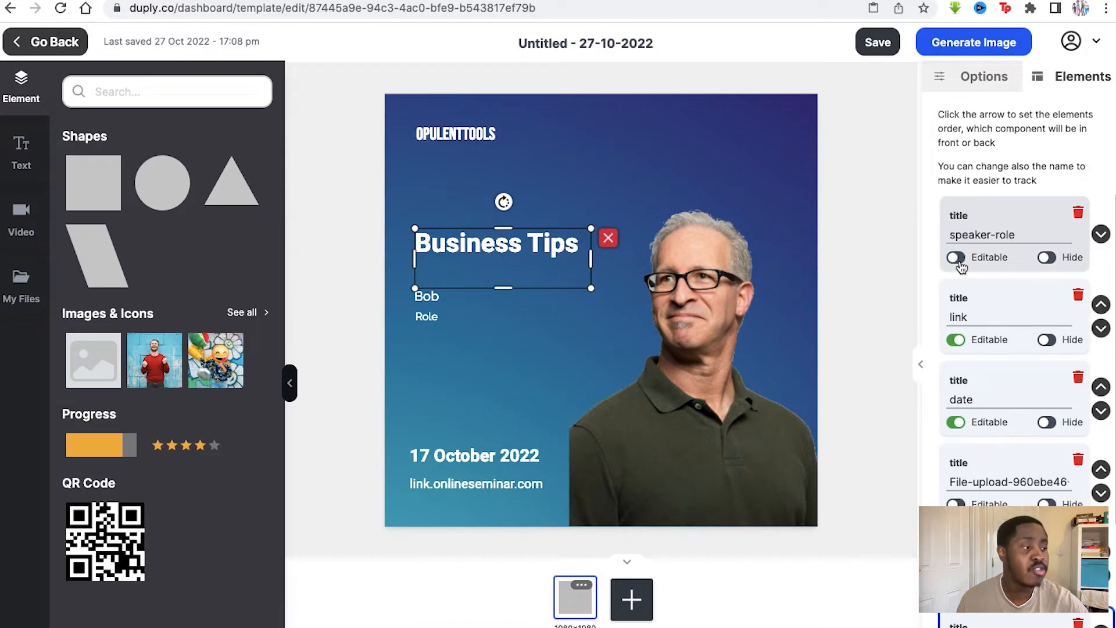
{"action": "left_click", "coordinate": [958, 260]}
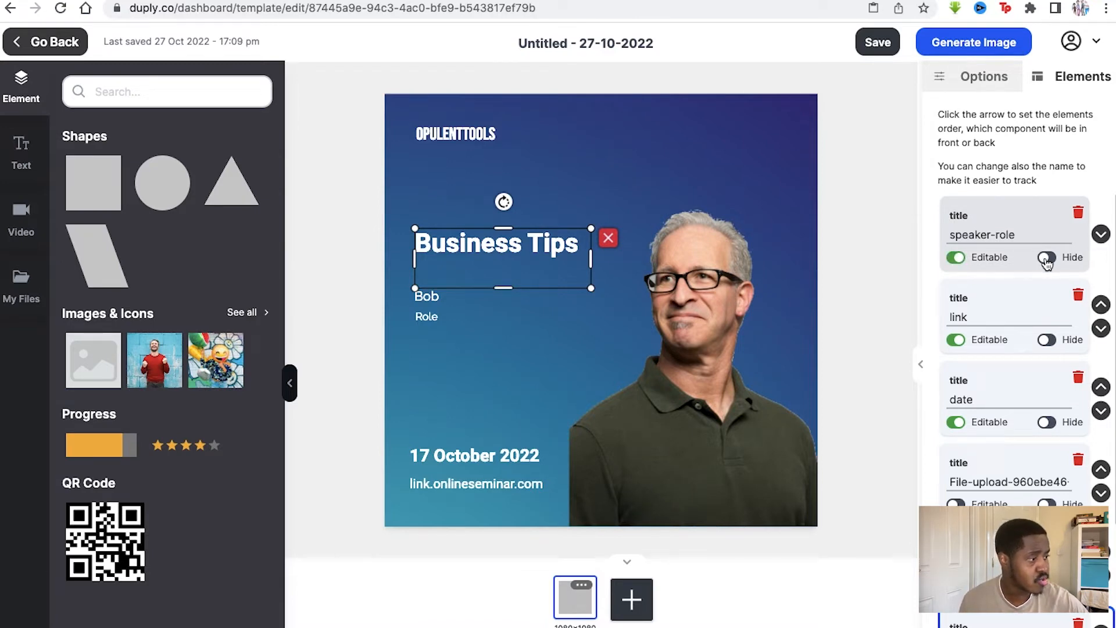
{"action": "left_click", "coordinate": [988, 77]}
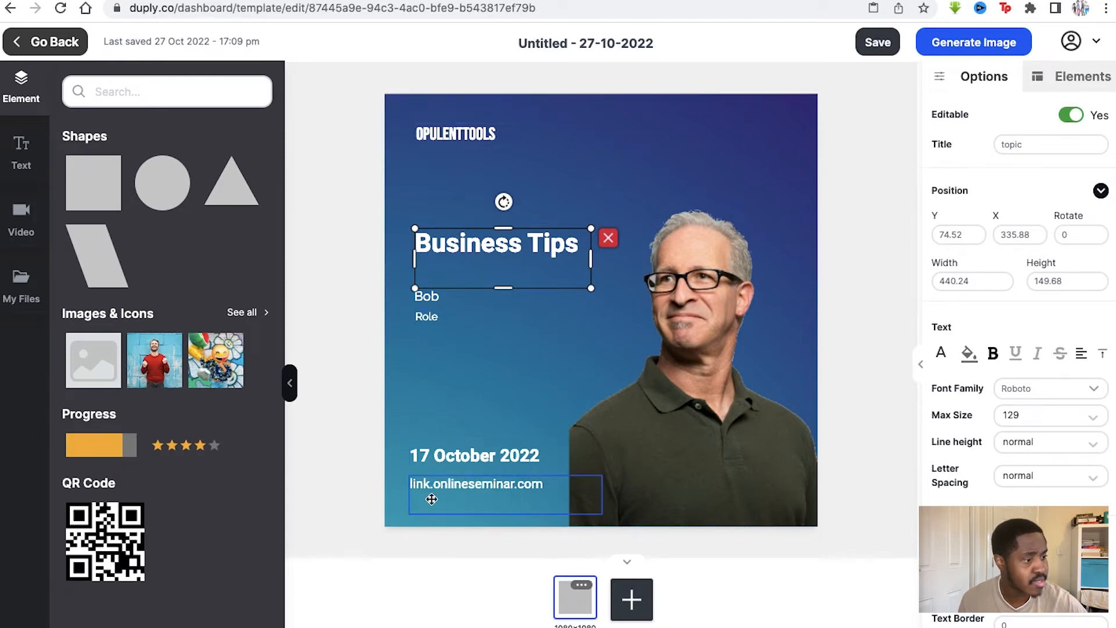
Step: Try a square shape beside the OPULENTTOOLS logo, shrink it and delete it
{"action": "left_click", "coordinate": [87, 190]}
{"action": "left_click_drag", "start_coordinate": [87, 191], "coordinate": [562, 152]}
{"action": "left_click", "coordinate": [575, 182]}
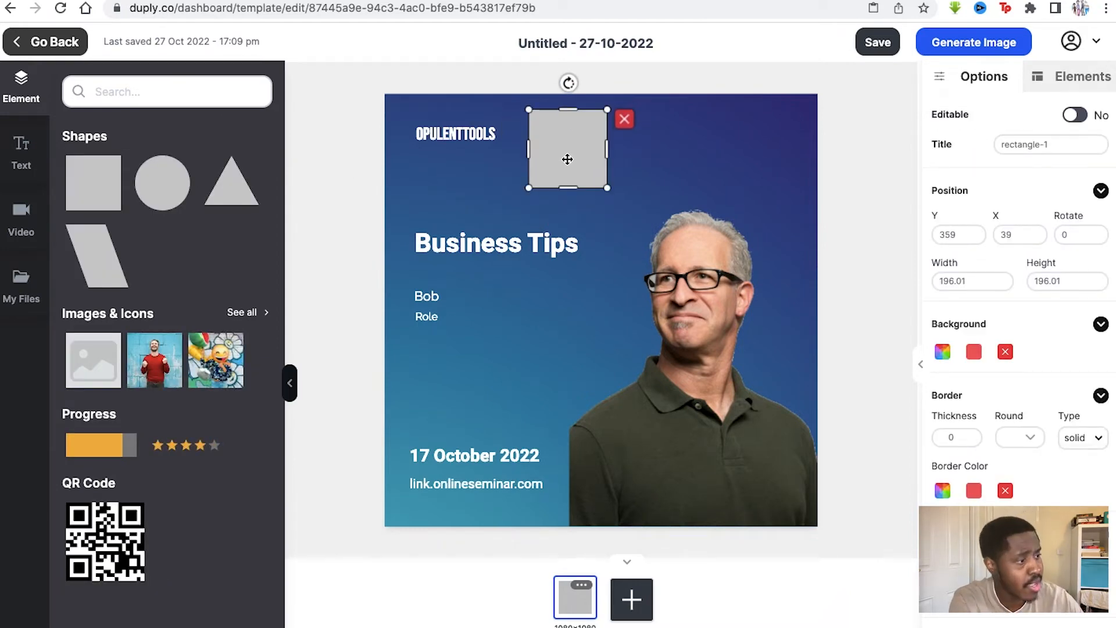
{"action": "left_click_drag", "start_coordinate": [607, 186], "coordinate": [563, 180]}
{"action": "left_click", "coordinate": [601, 119]}
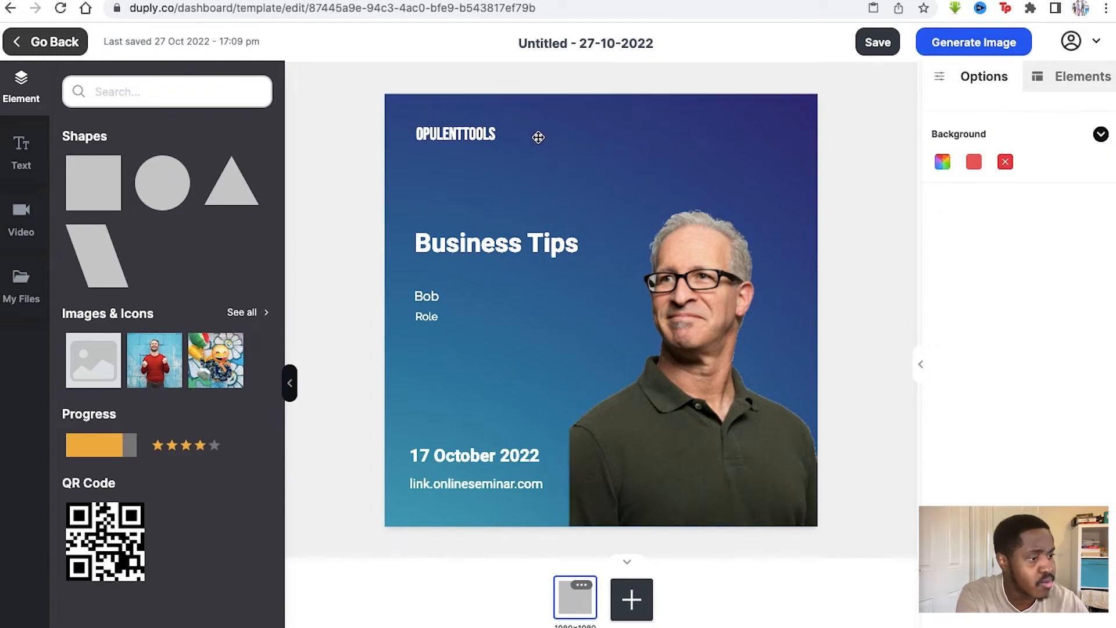
Step: Place a small parallelogram beside the OPULENTTOOLS logo and the photo of the man in a red sweater below the Role text
{"action": "left_click_drag", "start_coordinate": [100, 259], "coordinate": [515, 126]}
{"action": "left_click", "coordinate": [473, 184]}
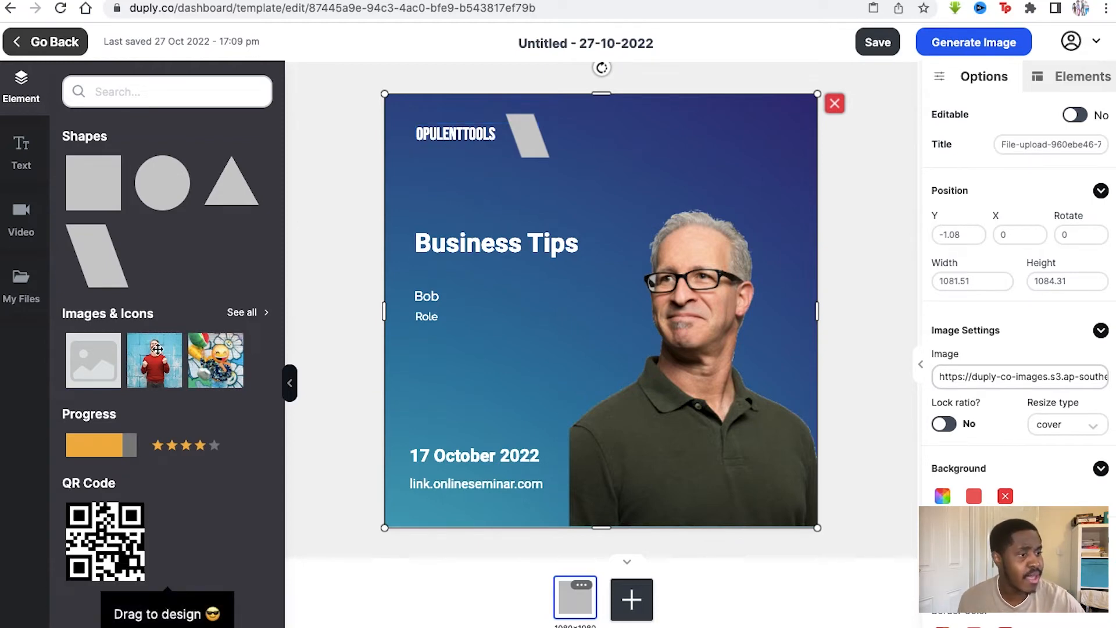
{"action": "left_click_drag", "start_coordinate": [162, 356], "coordinate": [435, 372]}
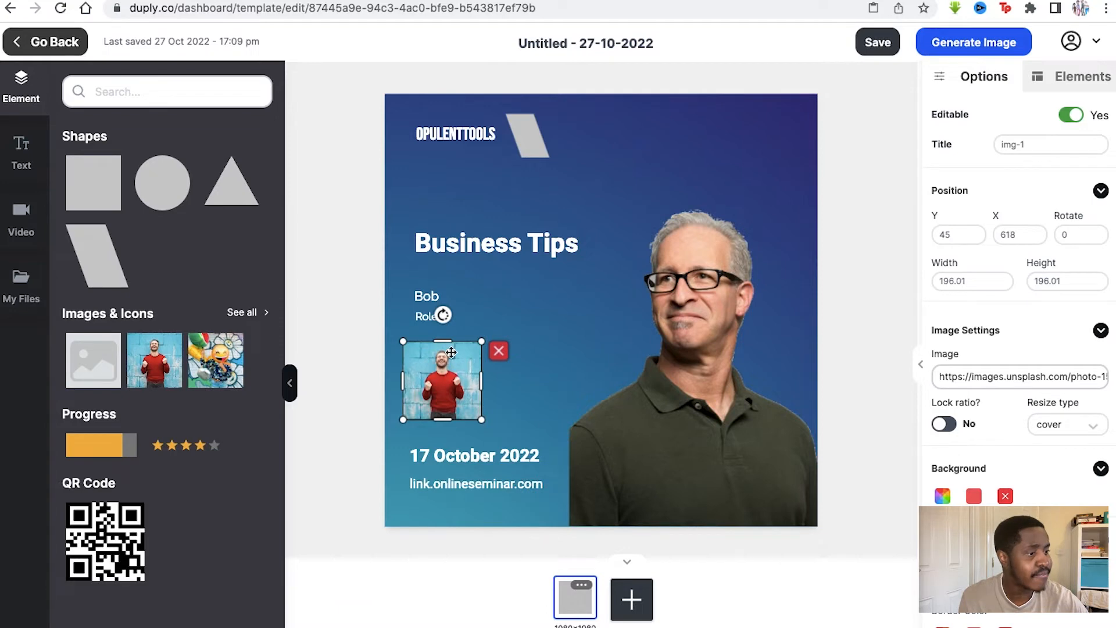
{"action": "left_click", "coordinate": [501, 329]}
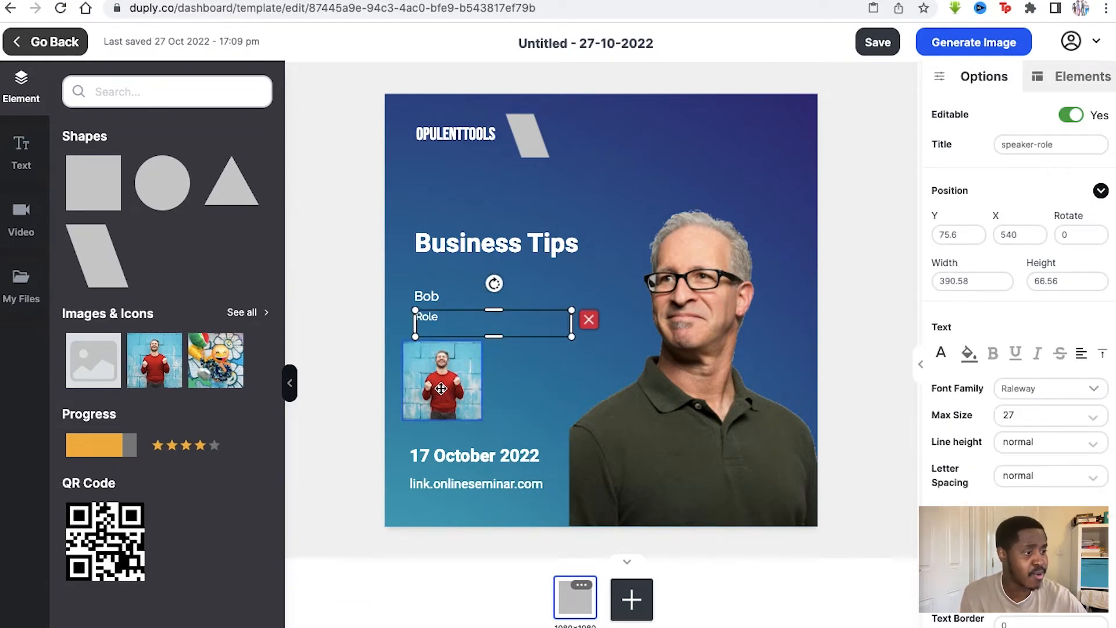
Step: Browse the full Unsplash image library and search it for "sad"
{"action": "left_click", "coordinate": [261, 312]}
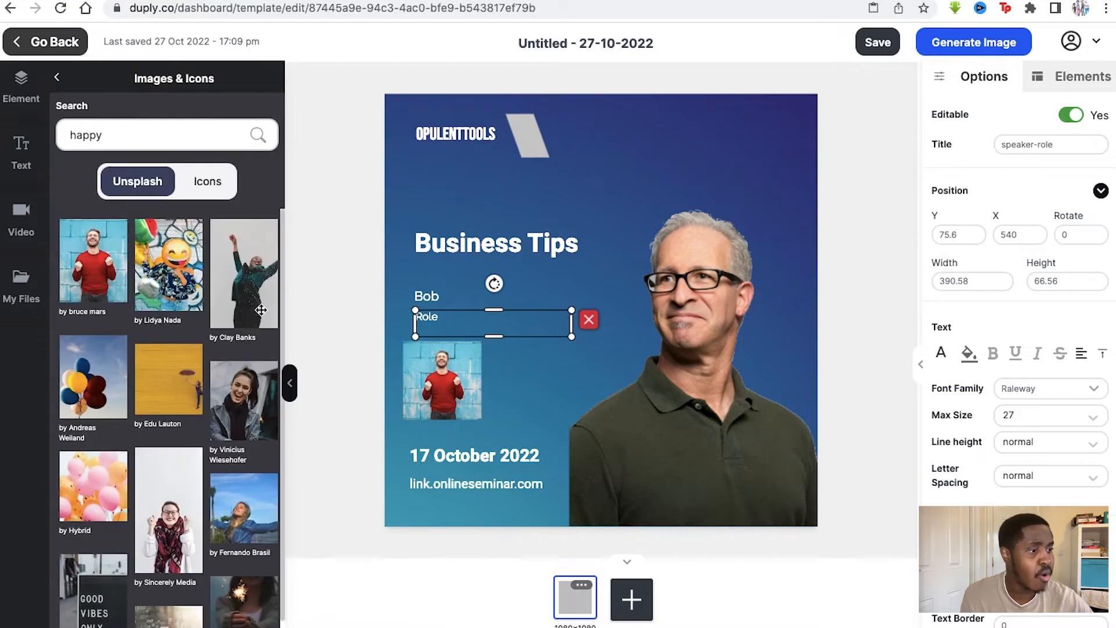
{"action": "scroll", "coordinate": [139, 397], "scroll_direction": "down", "scroll_amount": 2}
{"action": "scroll", "coordinate": [140, 397], "scroll_direction": "up", "scroll_amount": 2}
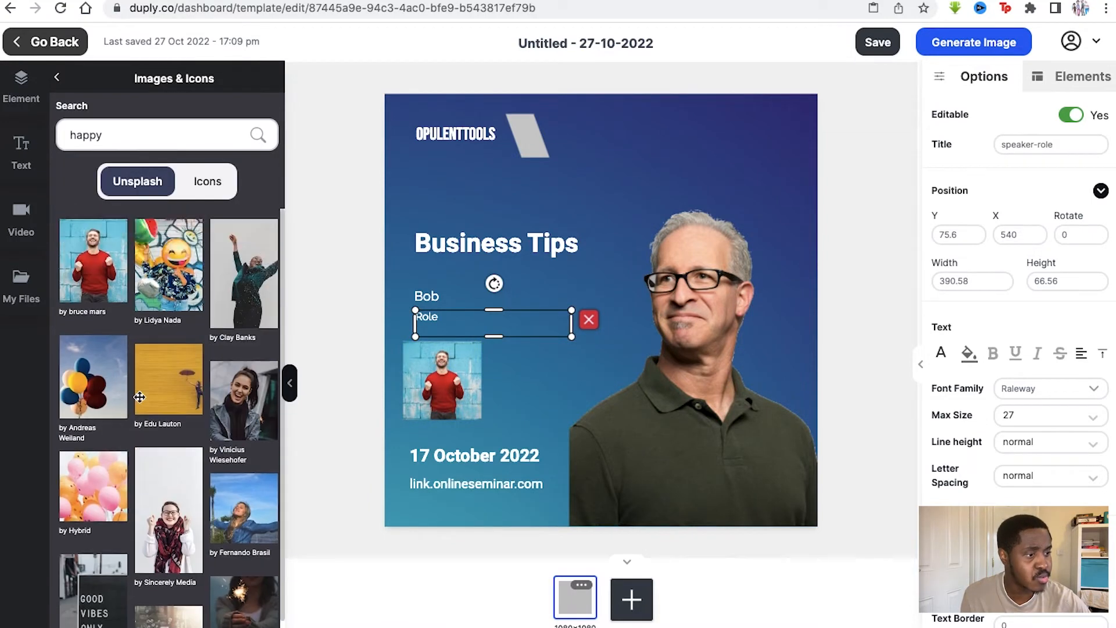
{"action": "left_click", "coordinate": [121, 142]}
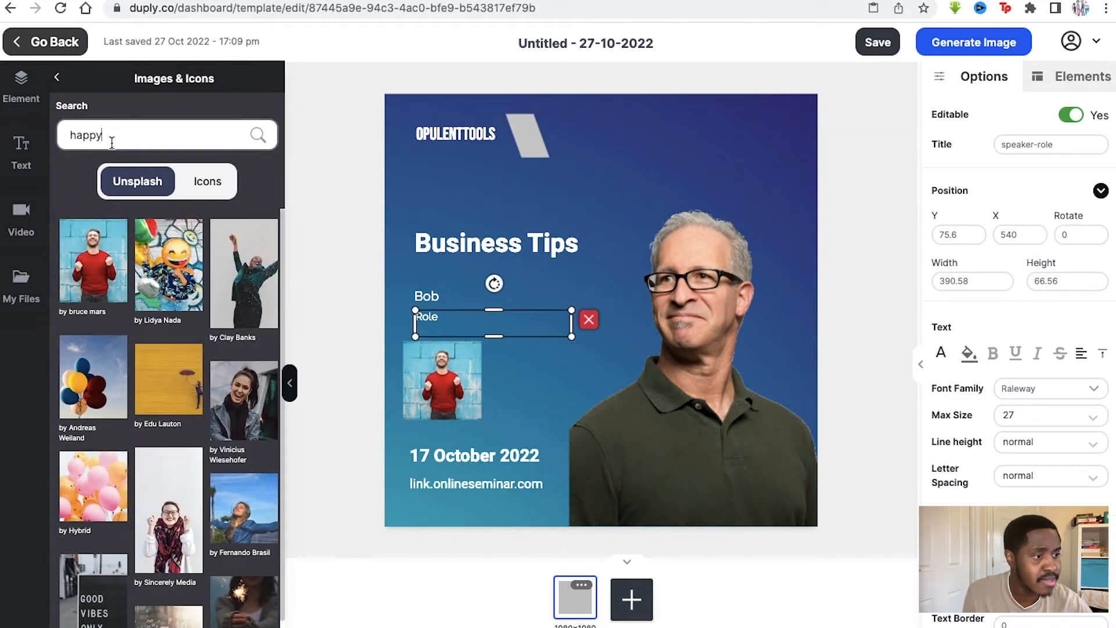
{"action": "key", "text": "ctrl+a"}
{"action": "type", "text": "sad"}
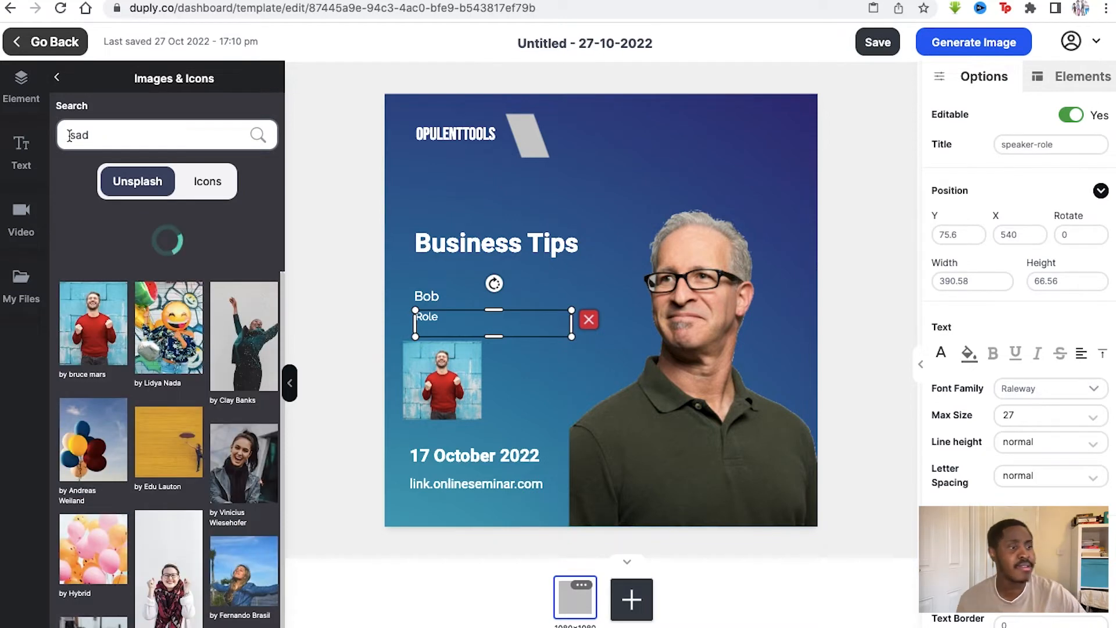
{"action": "scroll", "coordinate": [214, 344], "scroll_direction": "down", "scroll_amount": 3}
{"action": "scroll", "coordinate": [215, 344], "scroll_direction": "up", "scroll_amount": 2}
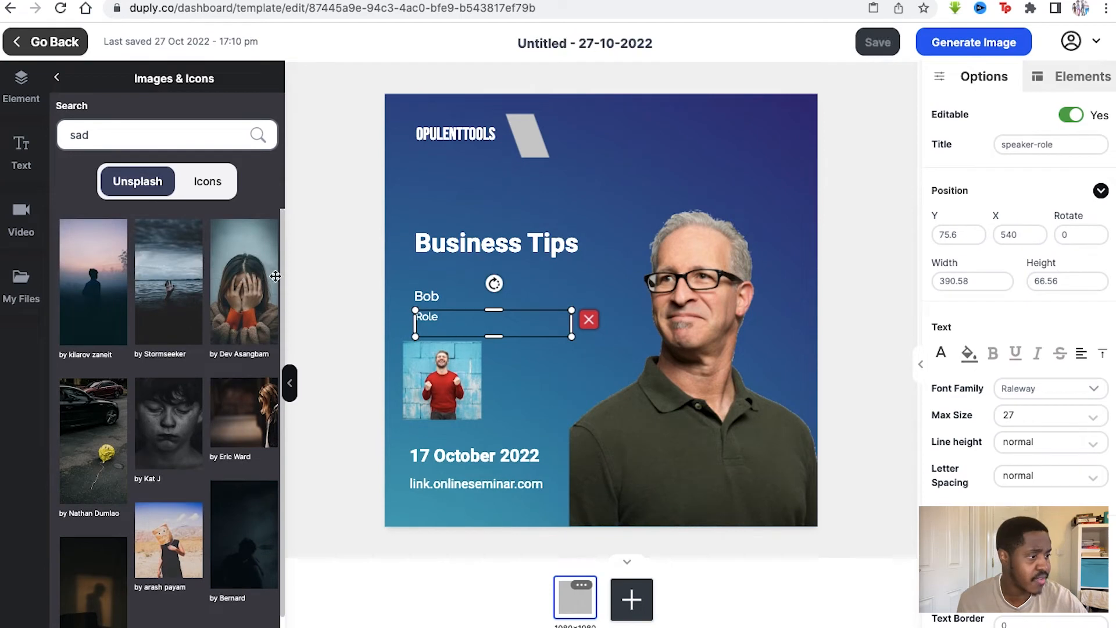
Step: Try retyping the speaker's name in the text above the Role line
{"action": "left_click", "coordinate": [441, 298]}
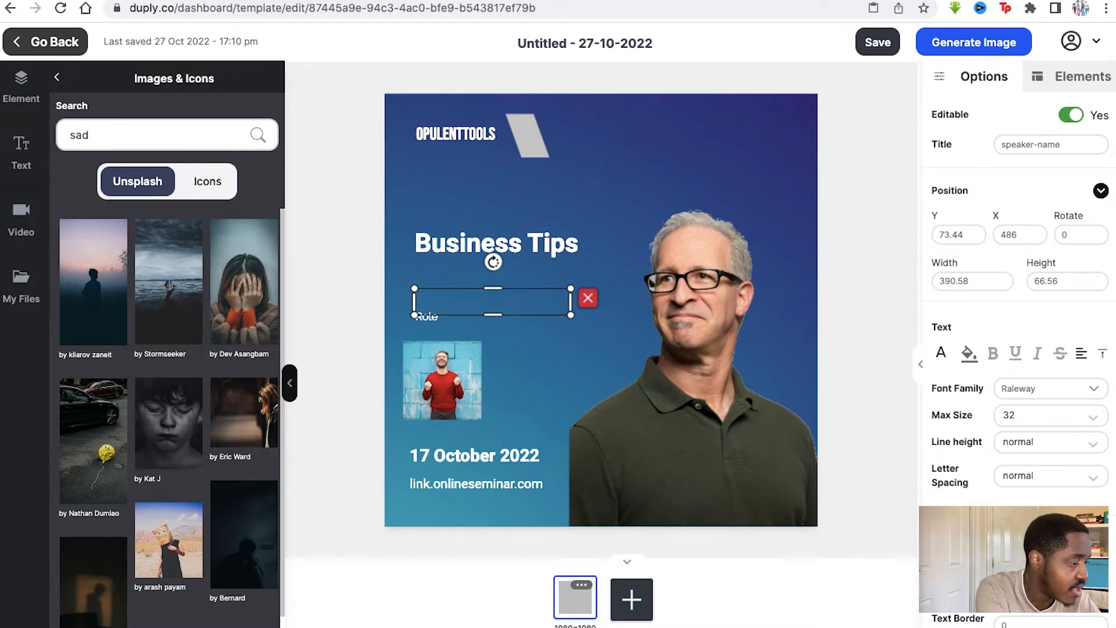
{"action": "type", "text": "b"}
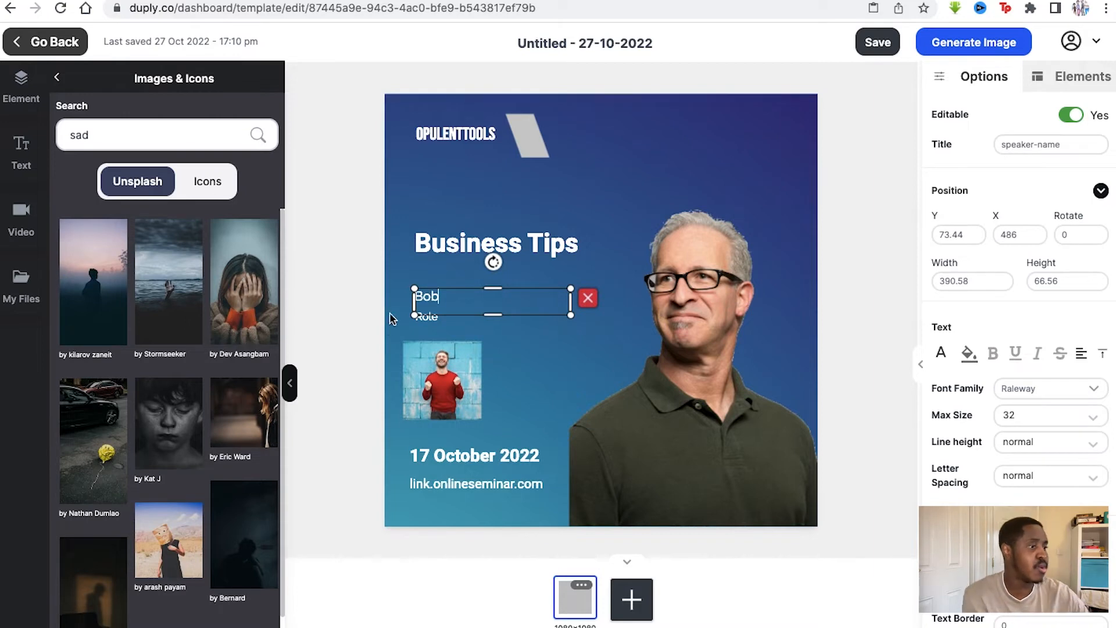
{"action": "left_click", "coordinate": [318, 199]}
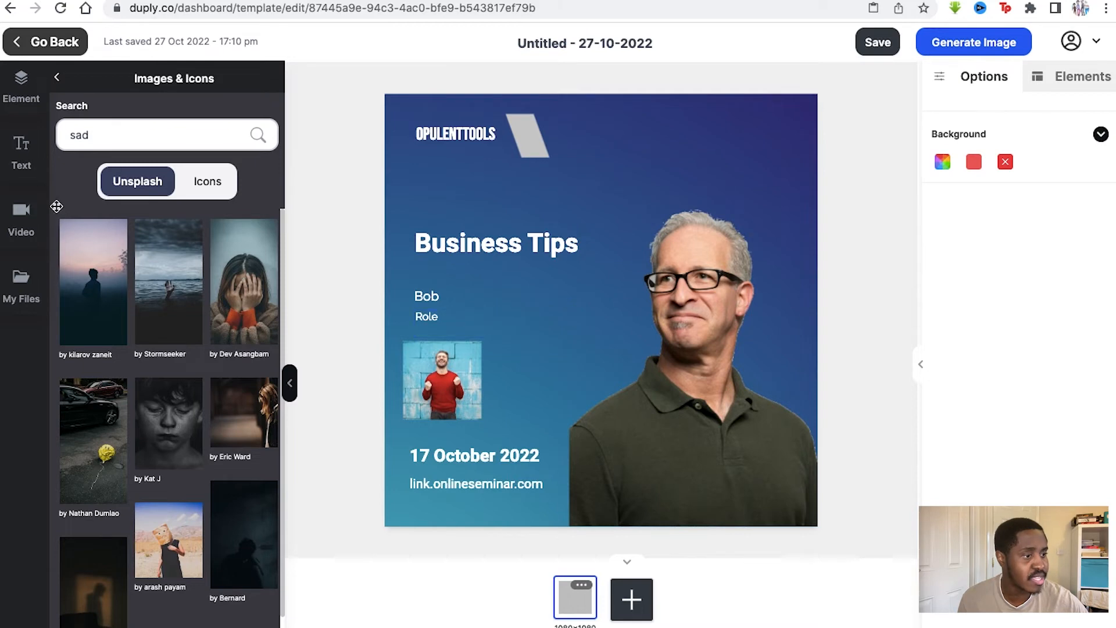
Step: Try a Heading Text element over the "Business Tips" heading and delete it
{"action": "left_click", "coordinate": [29, 163]}
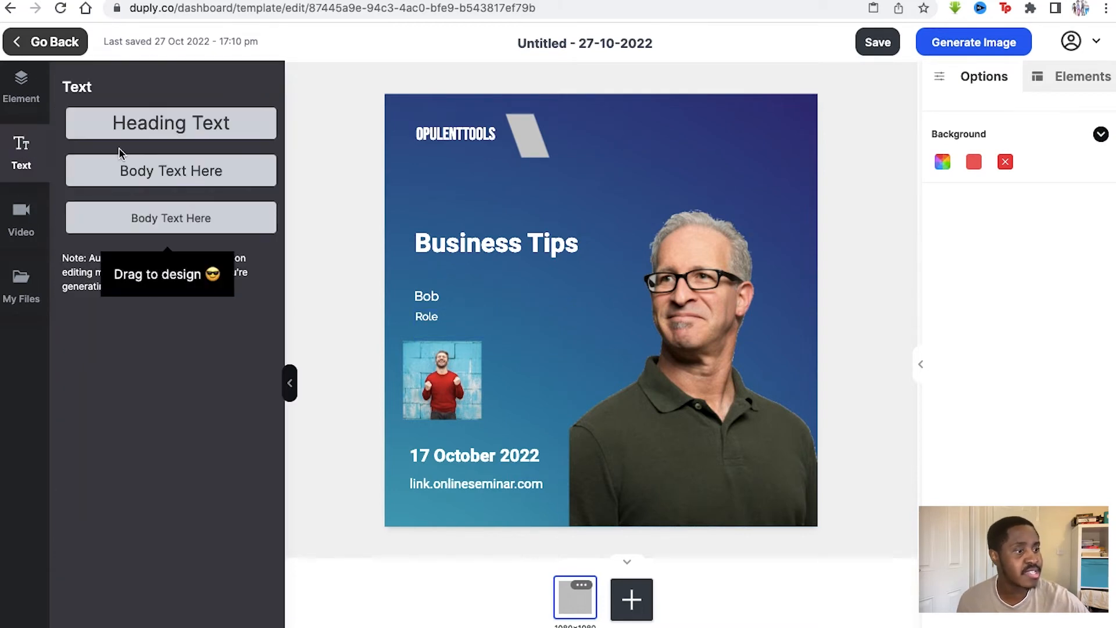
{"action": "left_click_drag", "start_coordinate": [129, 123], "coordinate": [493, 207]}
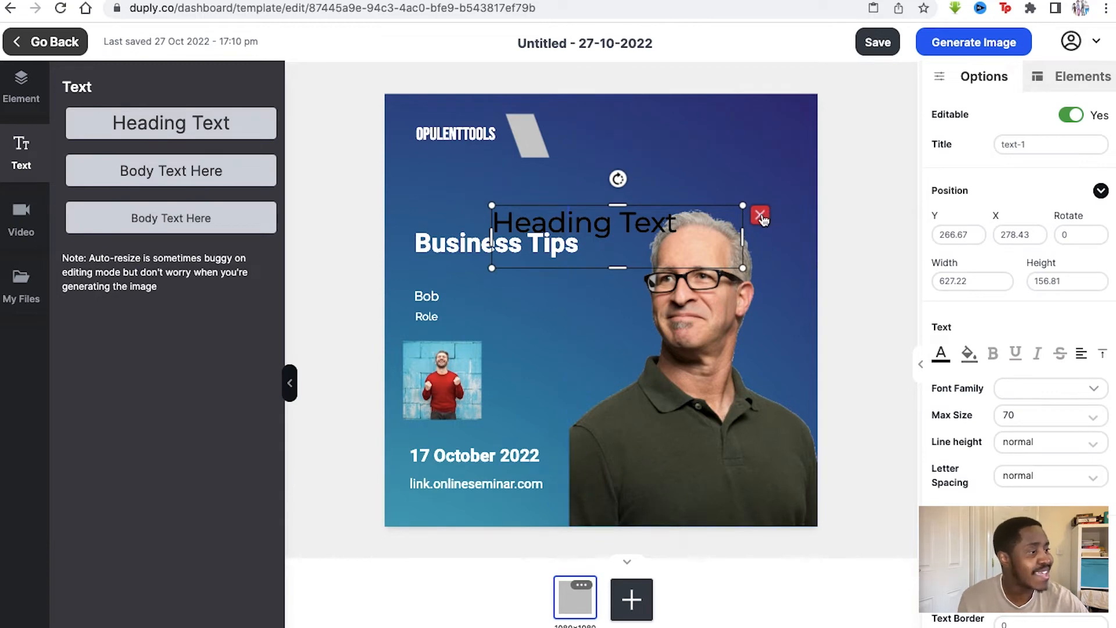
{"action": "left_click", "coordinate": [761, 218]}
{"action": "left_click_drag", "start_coordinate": [185, 168], "coordinate": [104, 195]}
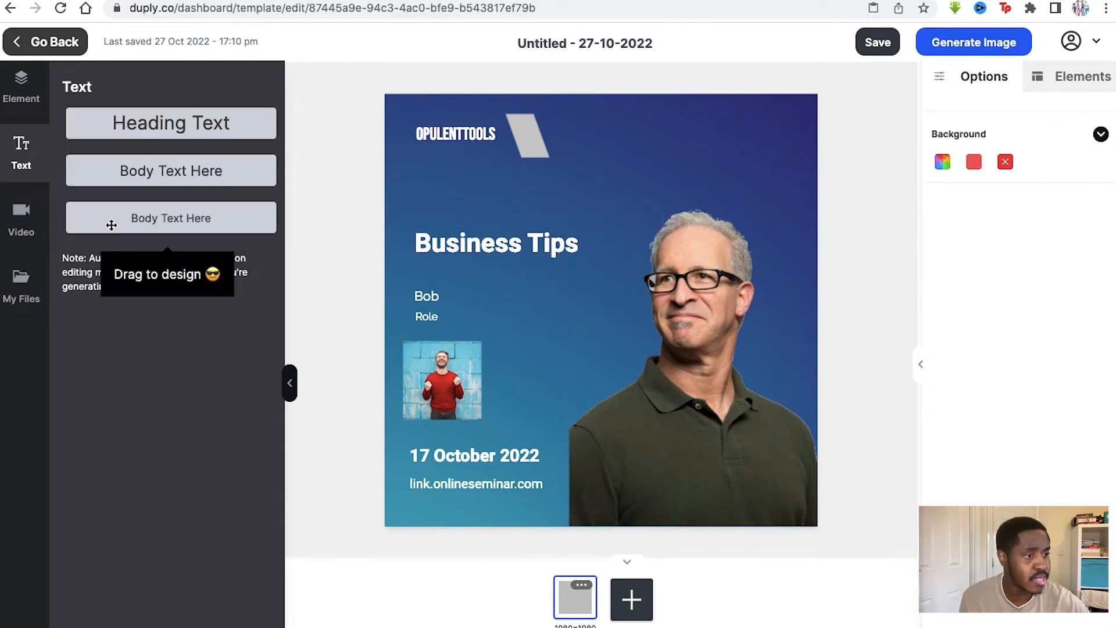
Step: Try a video placeholder to the right of the parallelogram, delete it, and look at the uploaded files section
{"action": "left_click", "coordinate": [35, 216]}
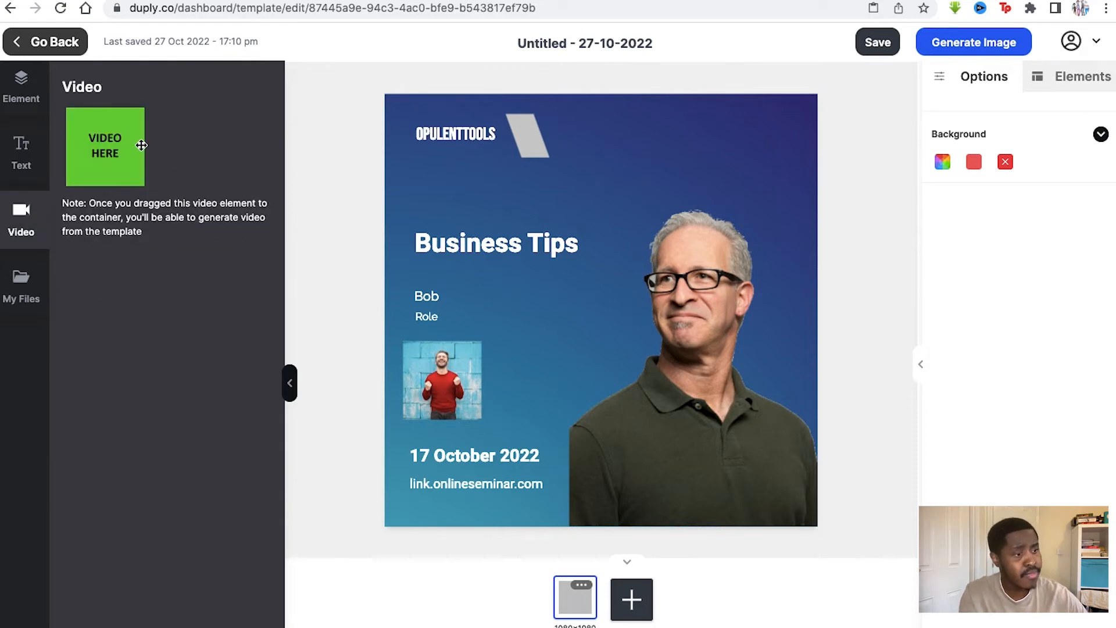
{"action": "left_click_drag", "start_coordinate": [108, 152], "coordinate": [622, 147]}
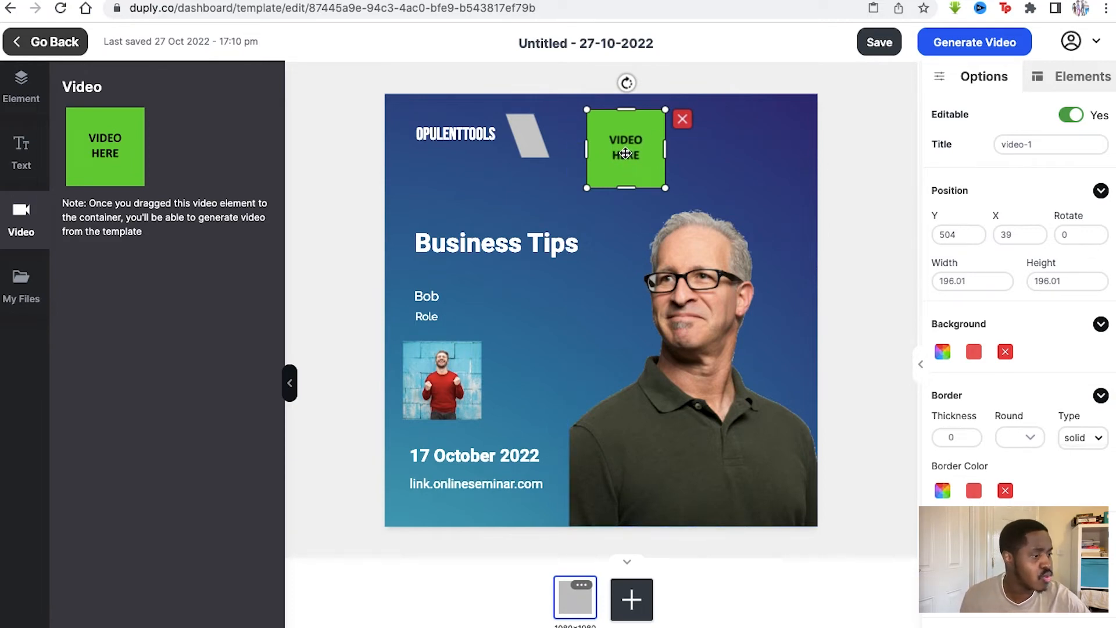
{"action": "left_click", "coordinate": [683, 119]}
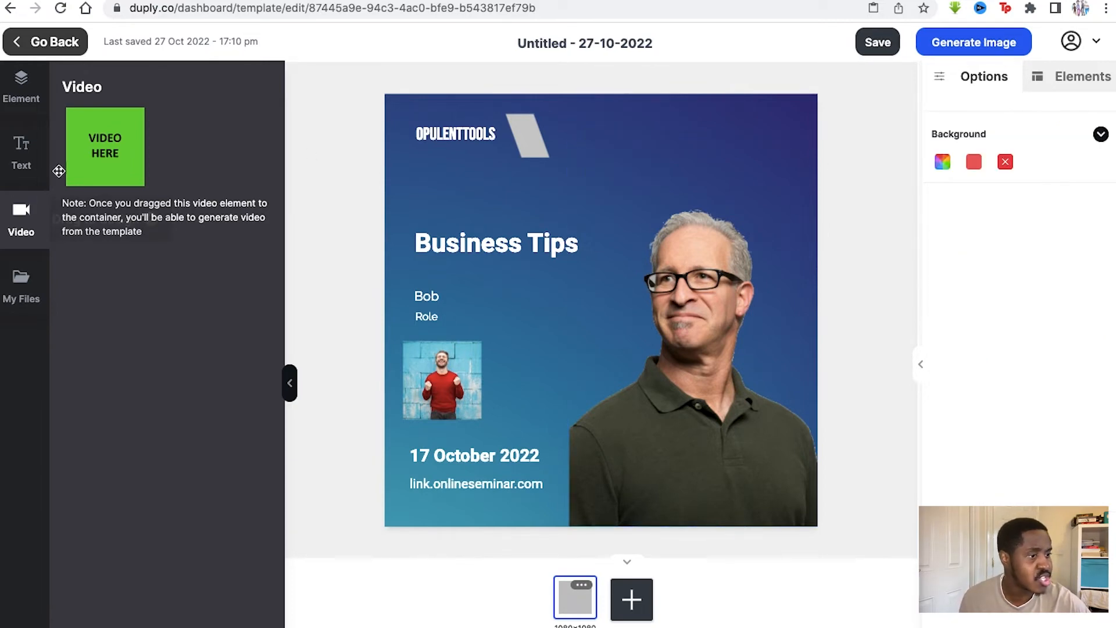
{"action": "left_click", "coordinate": [19, 266]}
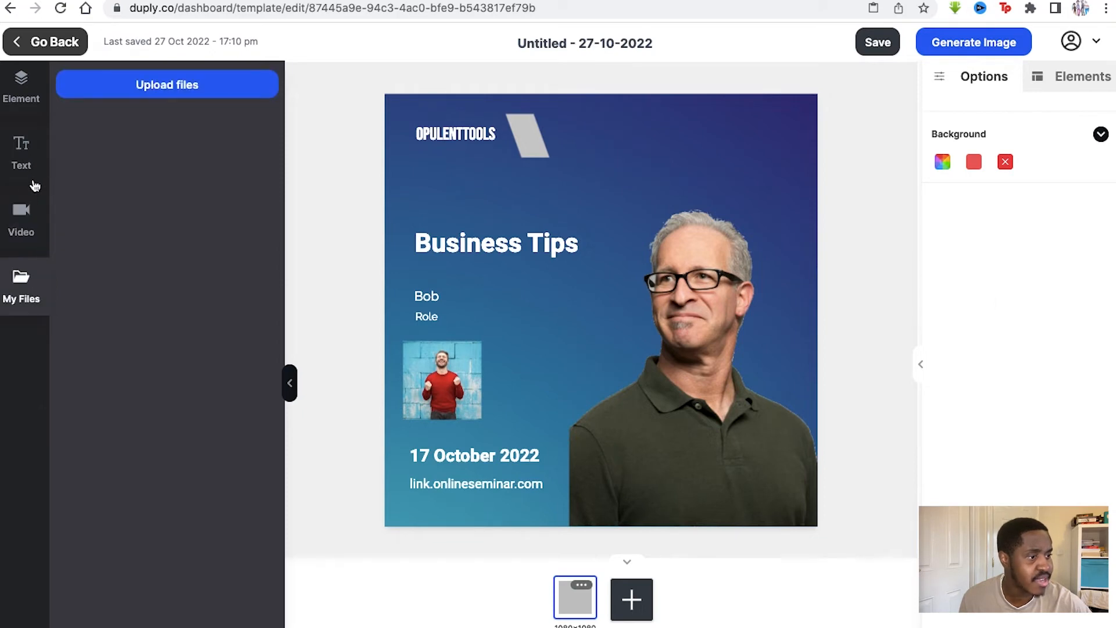
{"action": "left_click", "coordinate": [23, 210]}
Step: Place a progress bar and a star rating between the OPULENTTOOLS logo and the "Business Tips" heading
{"action": "left_click", "coordinate": [21, 84]}
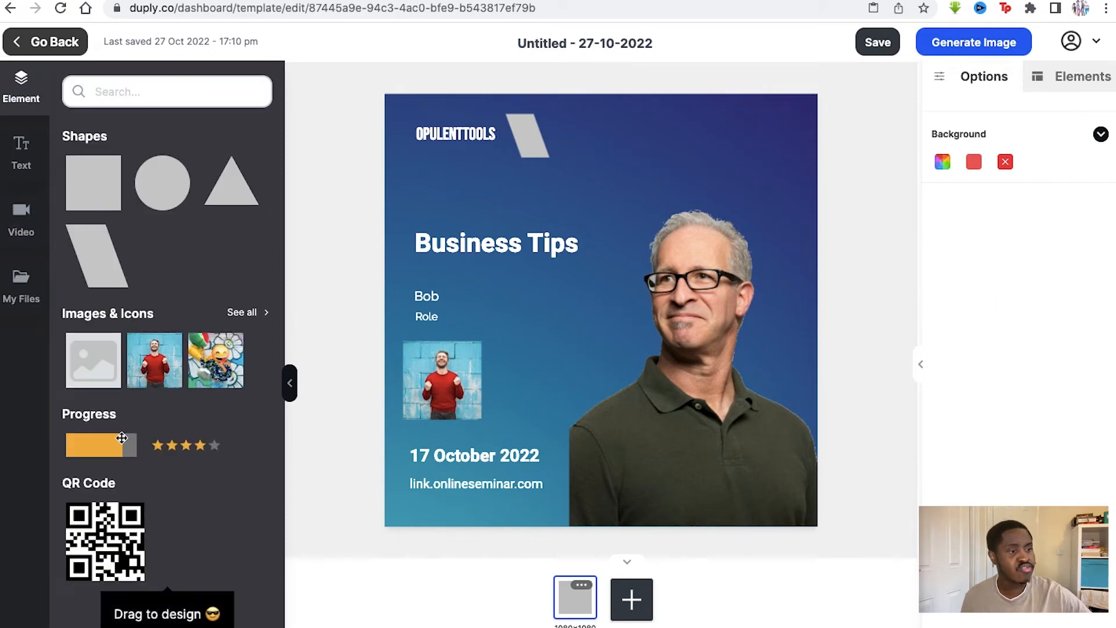
{"action": "left_click_drag", "start_coordinate": [129, 447], "coordinate": [413, 178]}
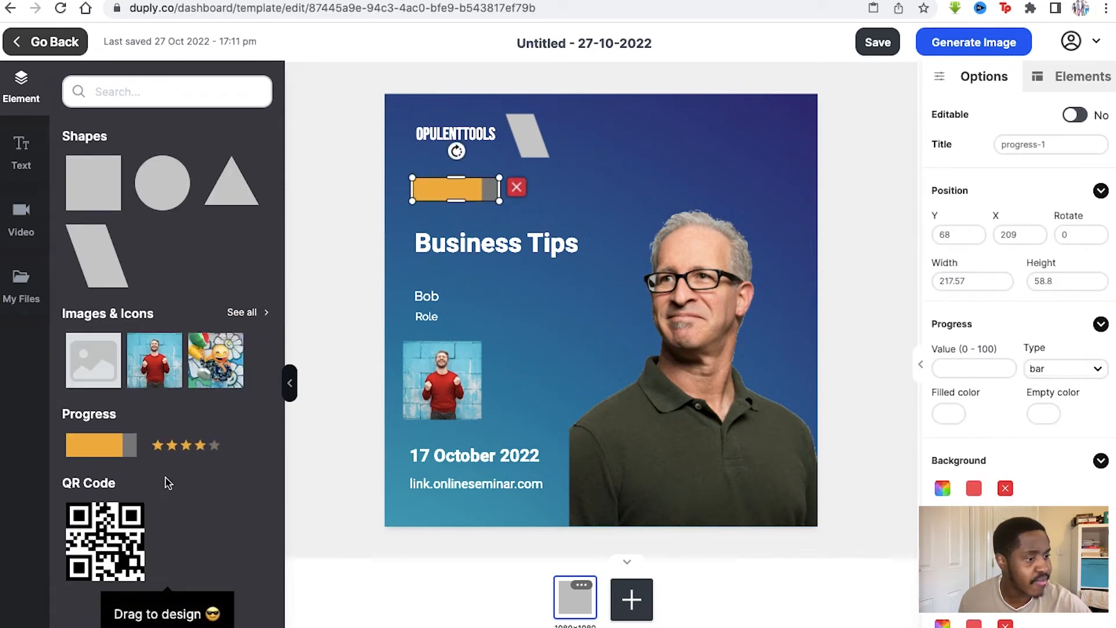
{"action": "left_click_drag", "start_coordinate": [174, 447], "coordinate": [439, 220]}
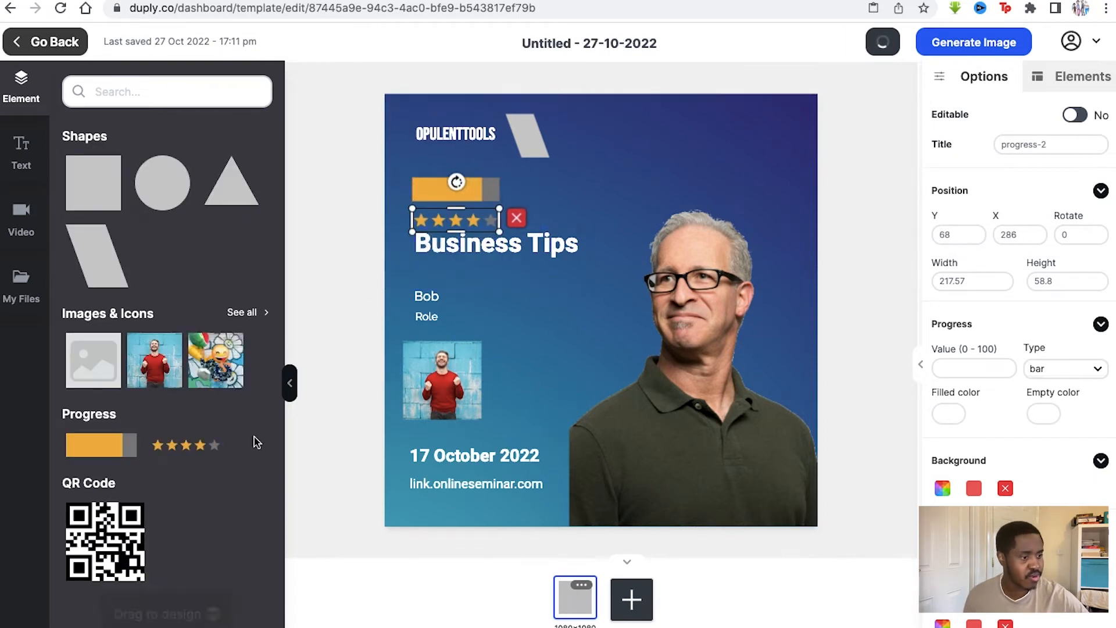
{"action": "left_click", "coordinate": [215, 451]}
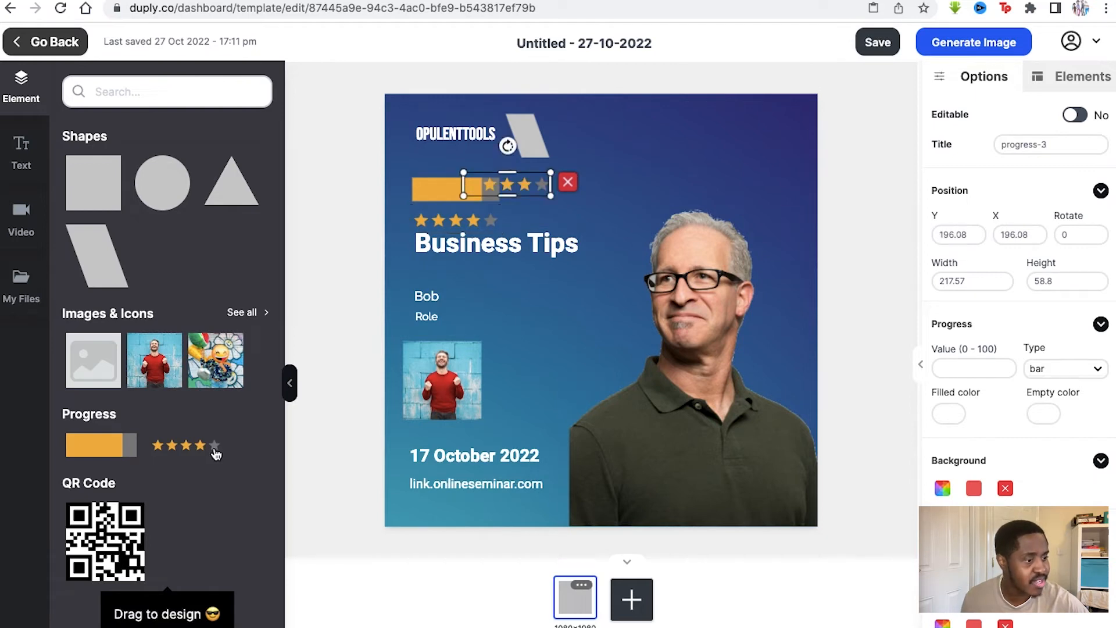
{"action": "left_click", "coordinate": [567, 183]}
Step: Place a QR code in the upper-right corner of the post design
{"action": "left_click_drag", "start_coordinate": [105, 541], "coordinate": [737, 144]}
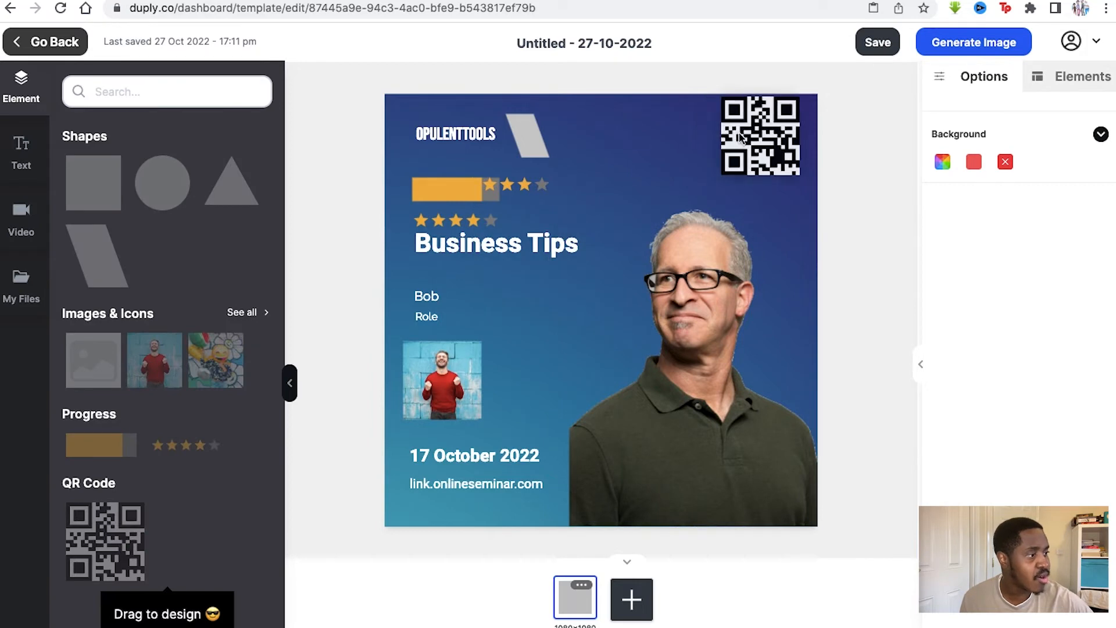
{"action": "mouse_move", "coordinate": [737, 145]}
{"action": "left_mouse_down"}
{"action": "mouse_move", "coordinate": [721, 123]}
{"action": "mouse_move", "coordinate": [744, 137]}
{"action": "left_mouse_up"}
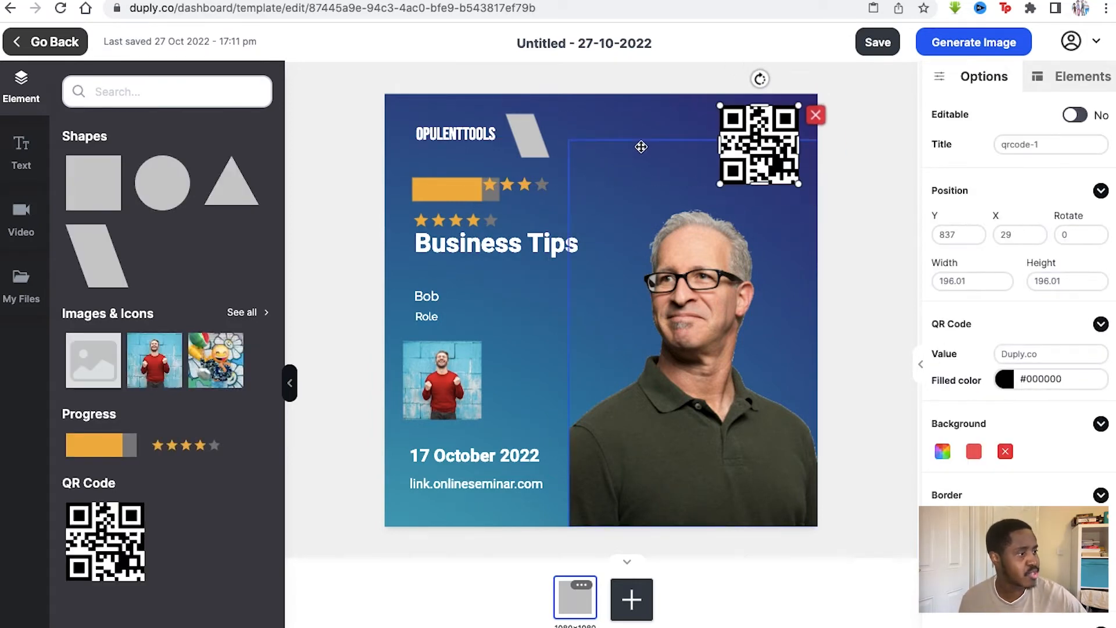
{"action": "left_click", "coordinate": [668, 116]}
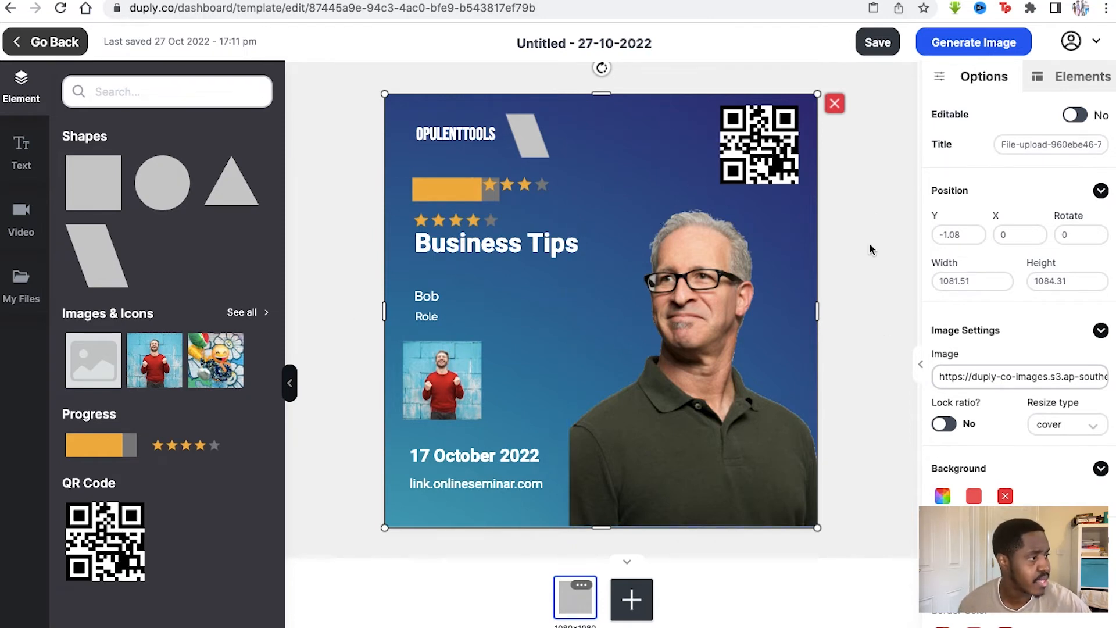
Step: View the instructions for uploading files to the editor and close them
{"action": "left_click", "coordinate": [21, 285]}
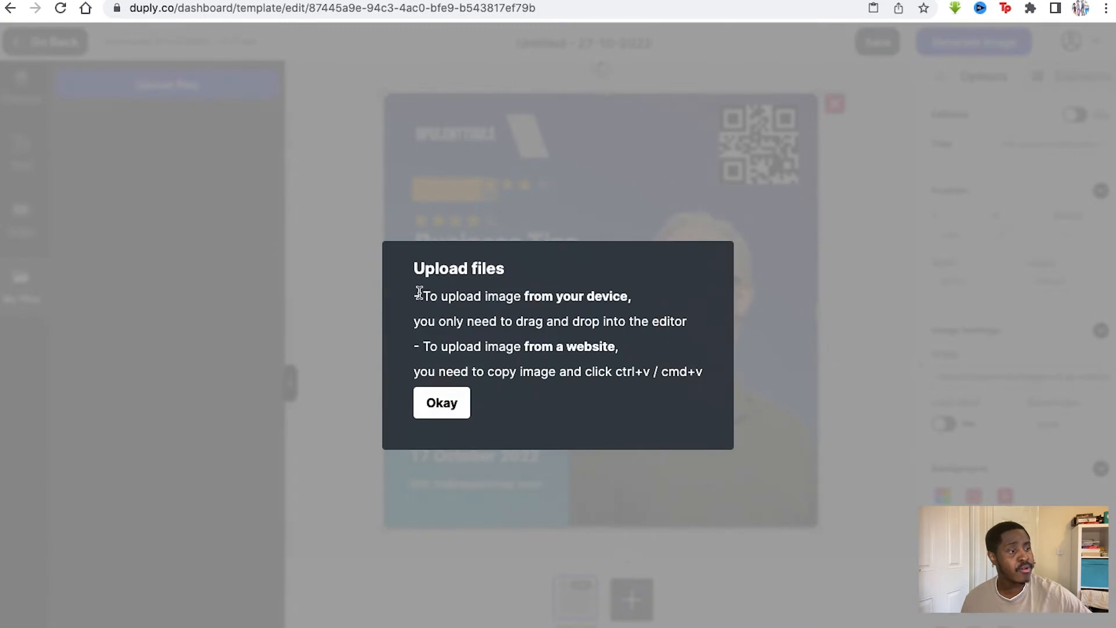
{"action": "left_click", "coordinate": [443, 402]}
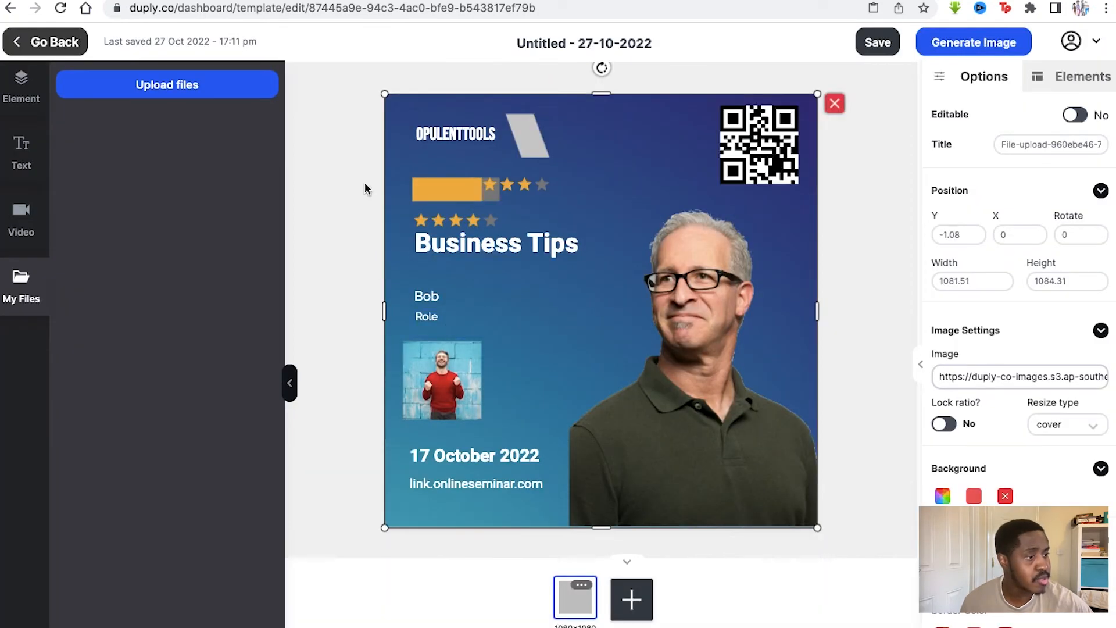
Step: Reread the file upload instructions, close them, and inspect the post design on the canvas
{"action": "left_click", "coordinate": [218, 88]}
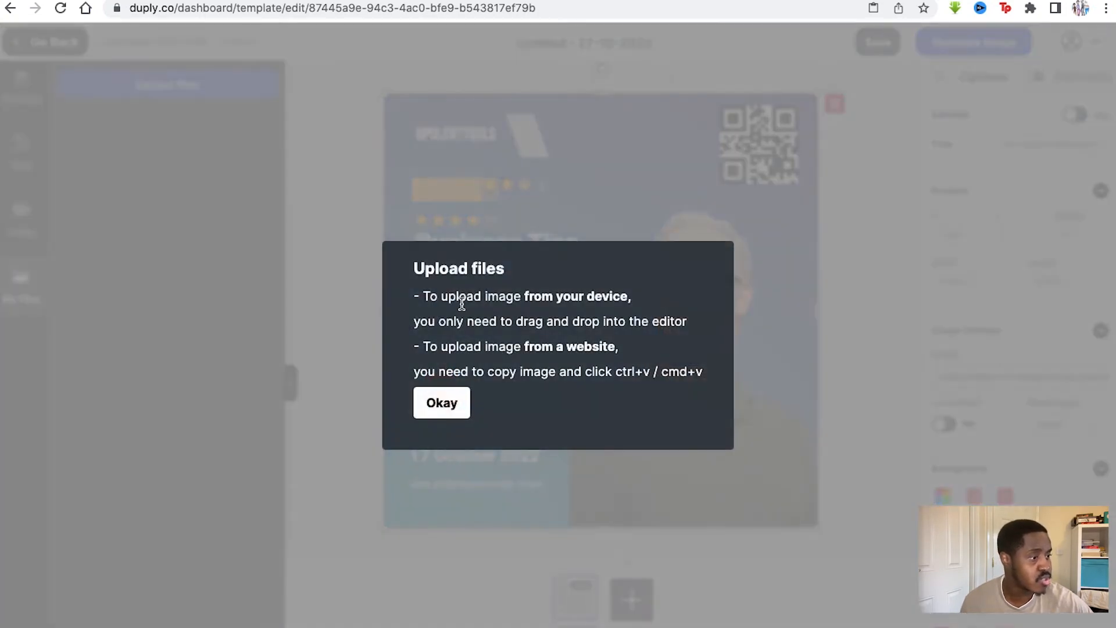
{"action": "left_click", "coordinate": [444, 403]}
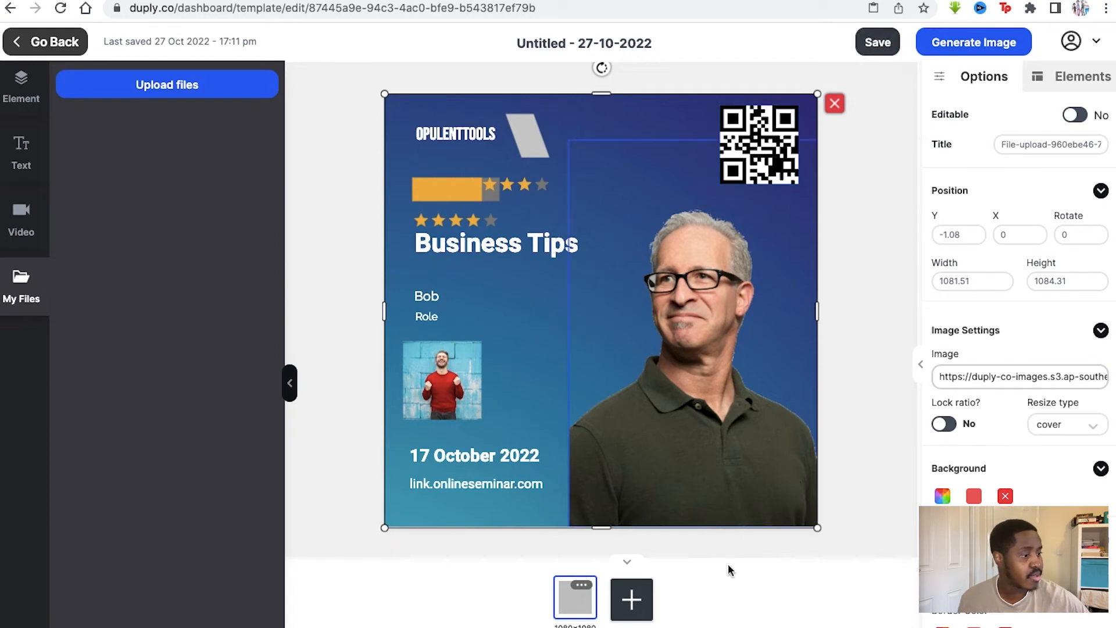
{"action": "scroll", "coordinate": [601, 311], "scroll_direction": "down", "scroll_amount": 5}
{"action": "scroll", "coordinate": [601, 311], "scroll_direction": "up", "scroll_amount": 8}
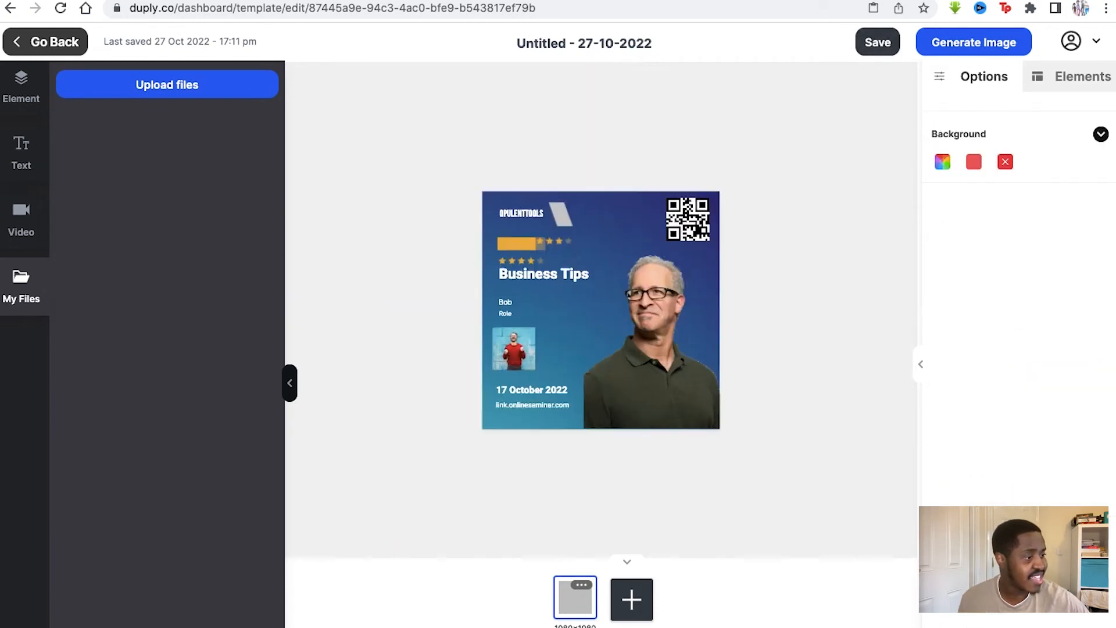
{"action": "scroll", "coordinate": [668, 271], "scroll_direction": "up", "scroll_amount": 3}
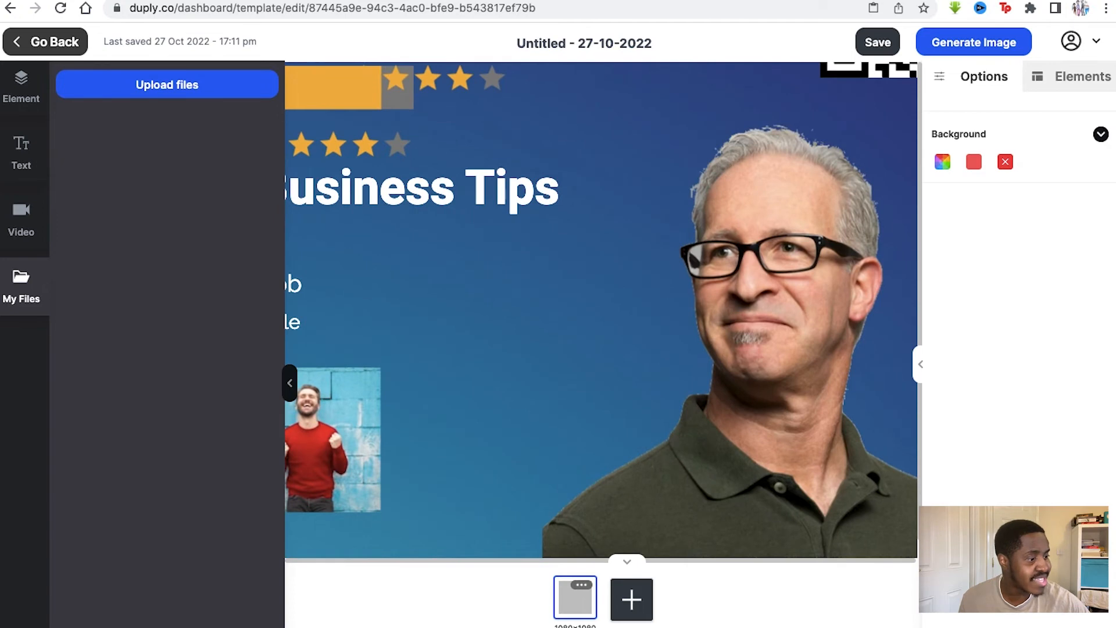
{"action": "scroll", "coordinate": [601, 310], "scroll_direction": "down", "scroll_amount": 8}
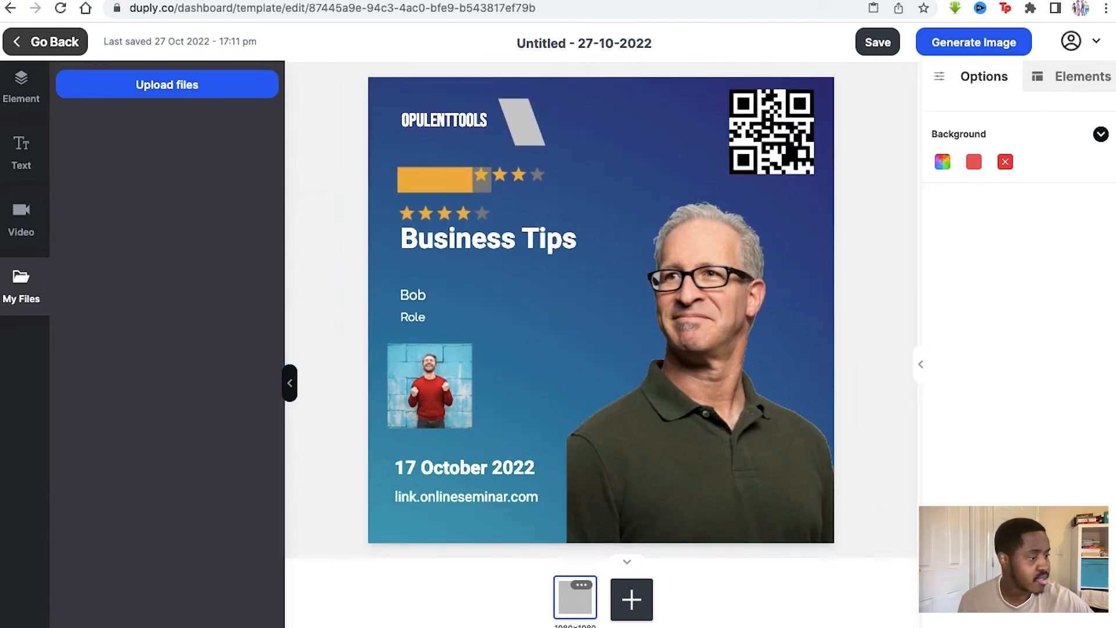
Step: Rename the template as "Tools 1"
{"action": "left_click_drag", "start_coordinate": [653, 44], "coordinate": [517, 44]}
{"action": "type", "text": "Tools 1"}
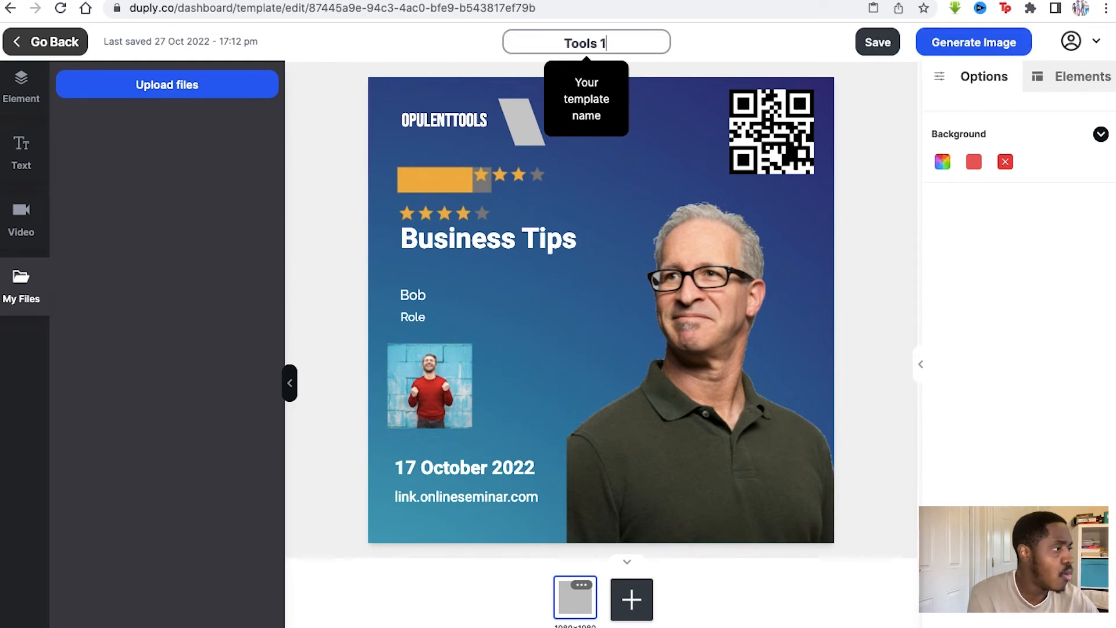
{"action": "key", "text": "Return"}
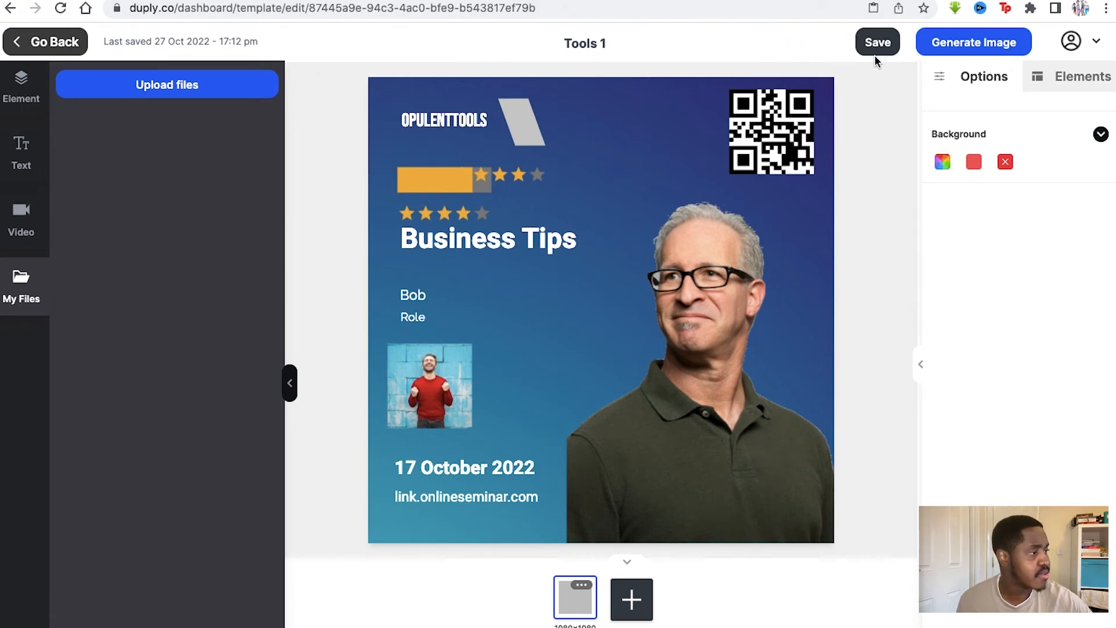
Step: Open the template's Generate & Fill form and add a second item after viewing the spreadsheet import options
{"action": "left_click", "coordinate": [923, 45]}
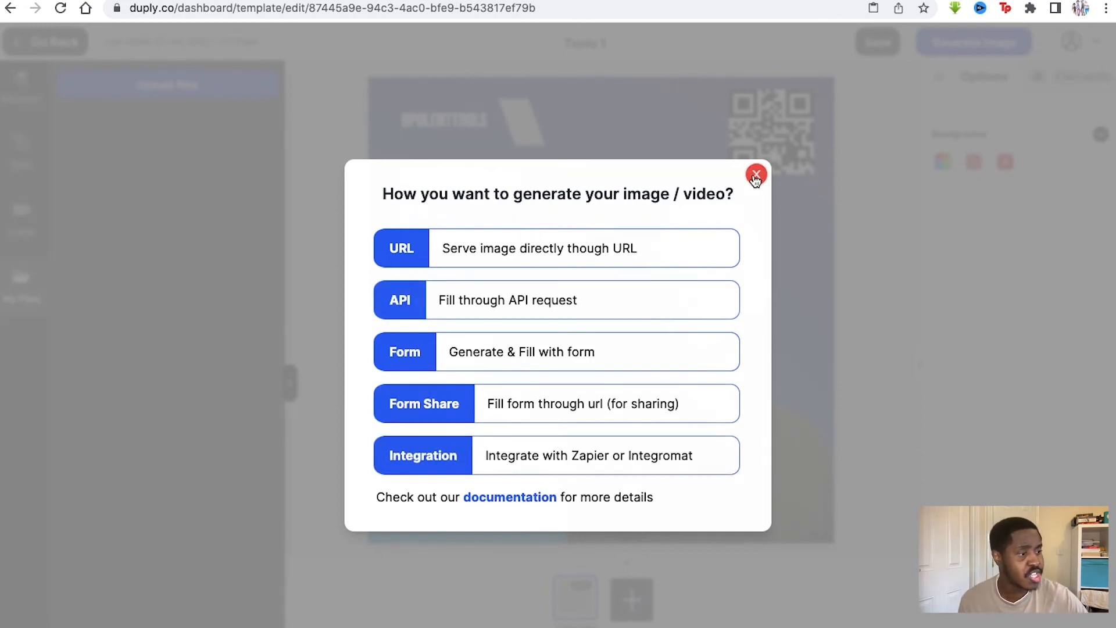
{"action": "left_click", "coordinate": [492, 368]}
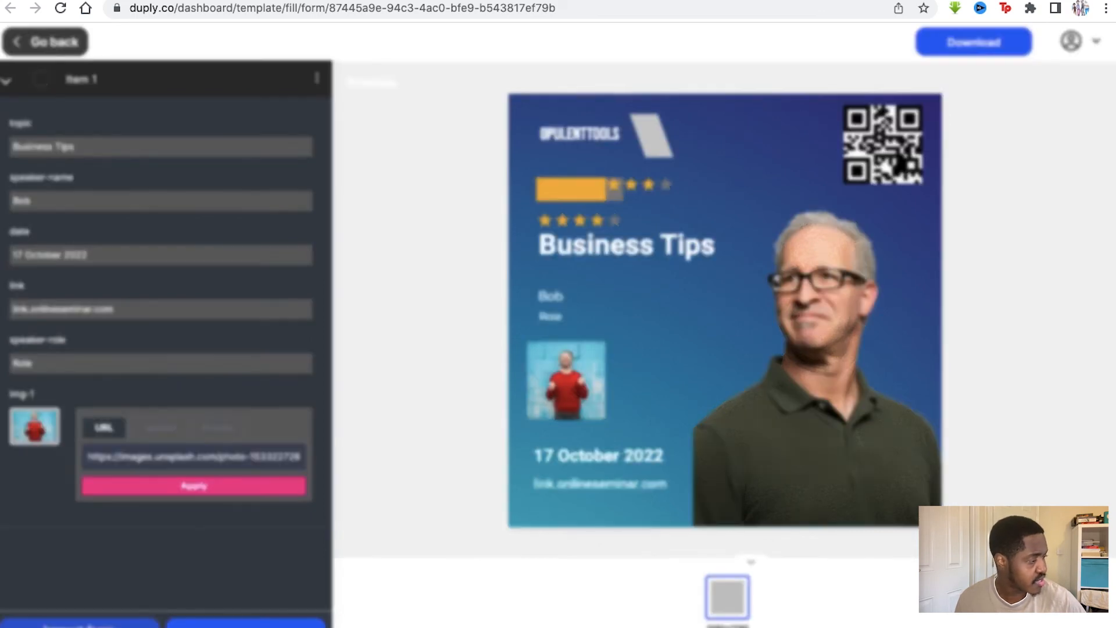
{"action": "left_click", "coordinate": [79, 623]}
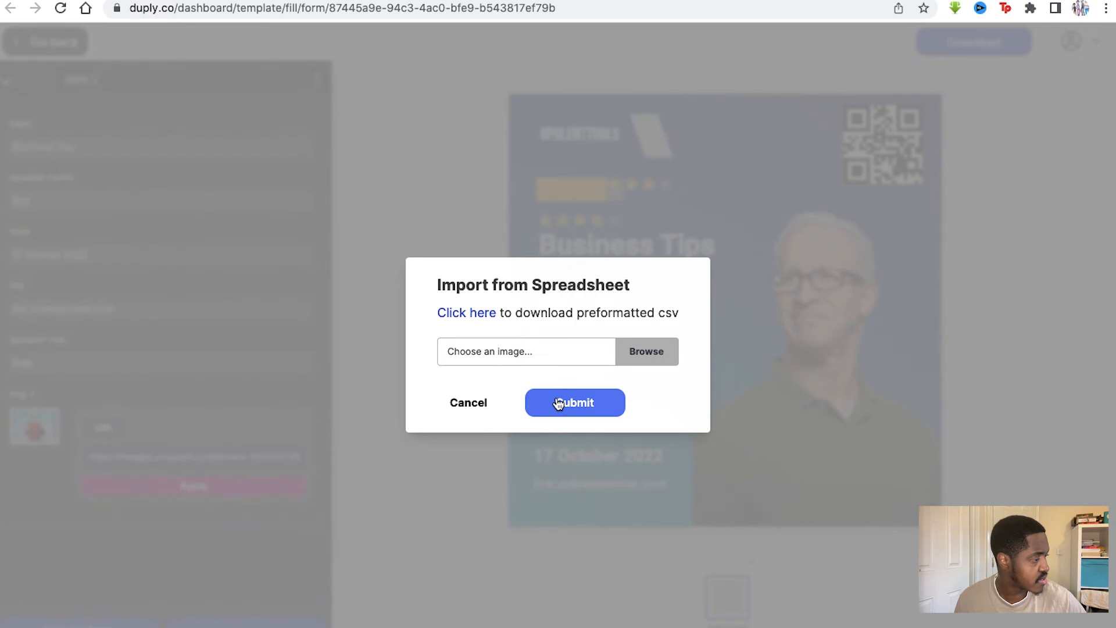
{"action": "left_click", "coordinate": [483, 403]}
{"action": "left_click", "coordinate": [246, 623]}
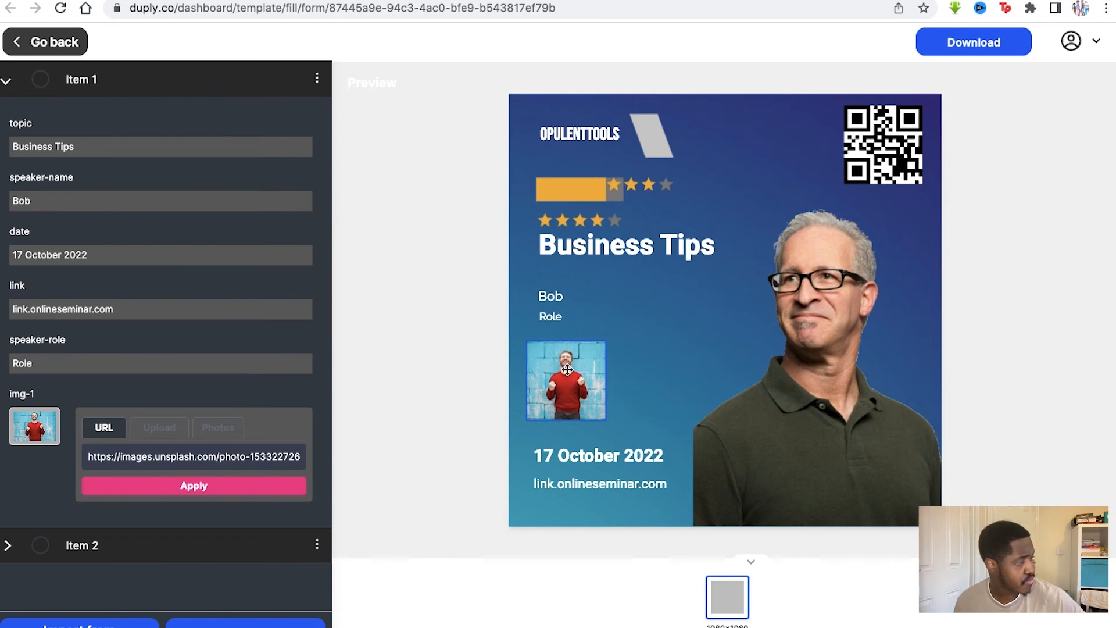
Step: Download the design as a PNG with Use Image Request Quota enabled, and close the download options
{"action": "left_click", "coordinate": [984, 39]}
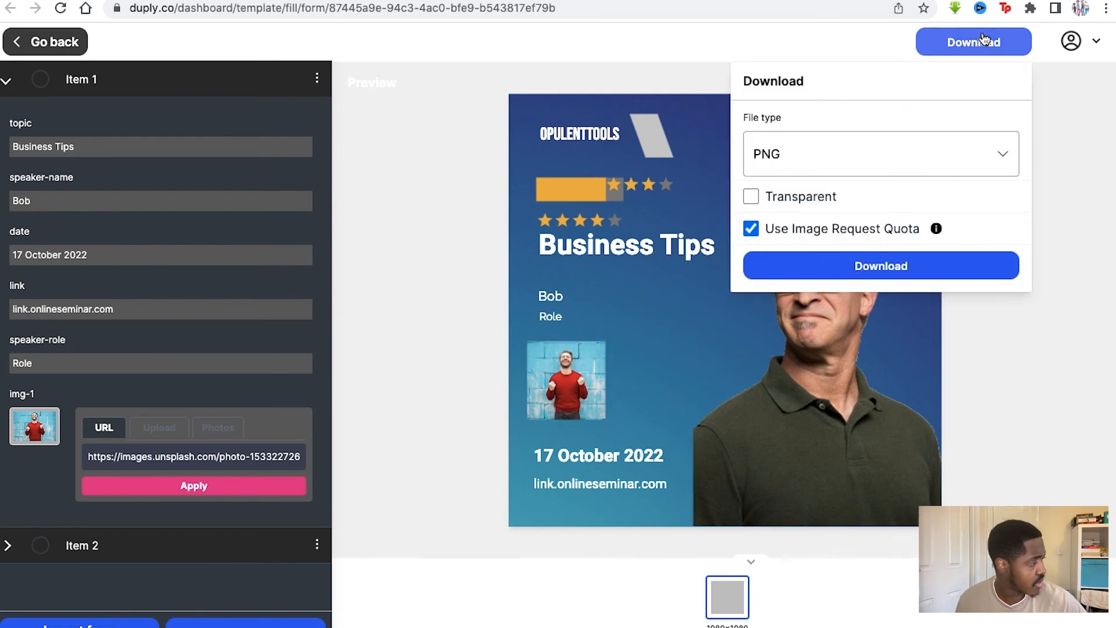
{"action": "left_click", "coordinate": [821, 161]}
{"action": "left_click", "coordinate": [820, 155]}
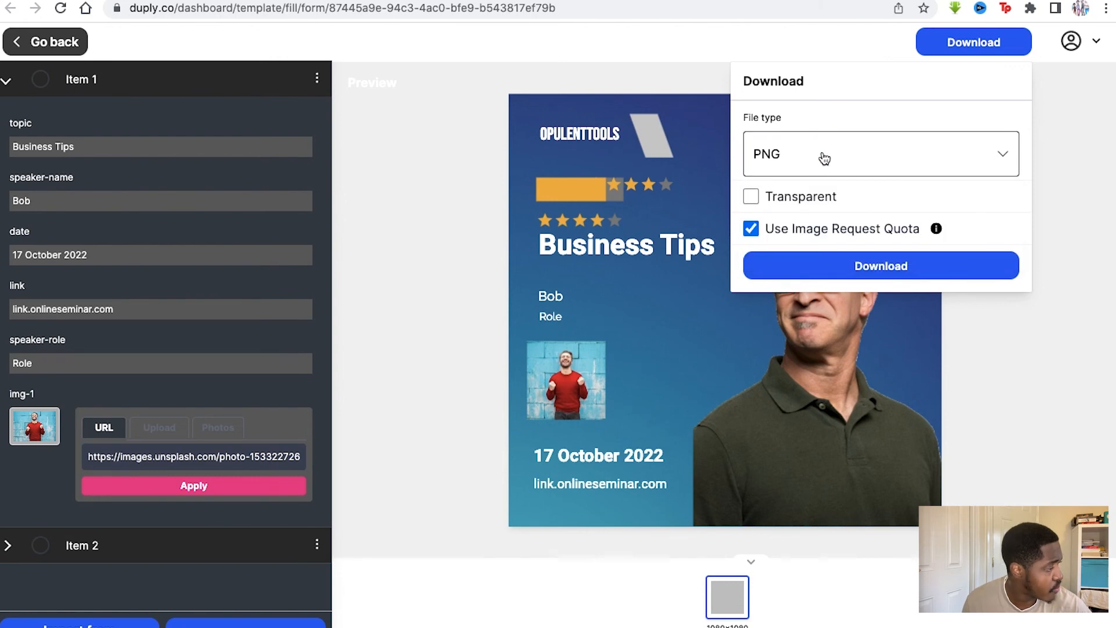
{"action": "left_click", "coordinate": [753, 272]}
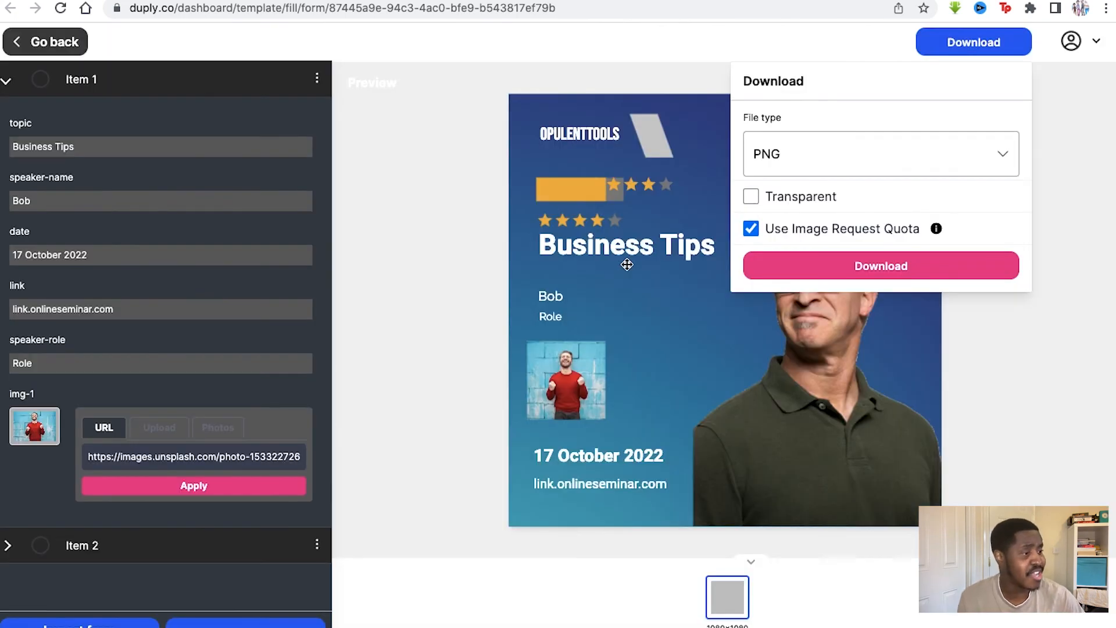
{"action": "left_click", "coordinate": [462, 165]}
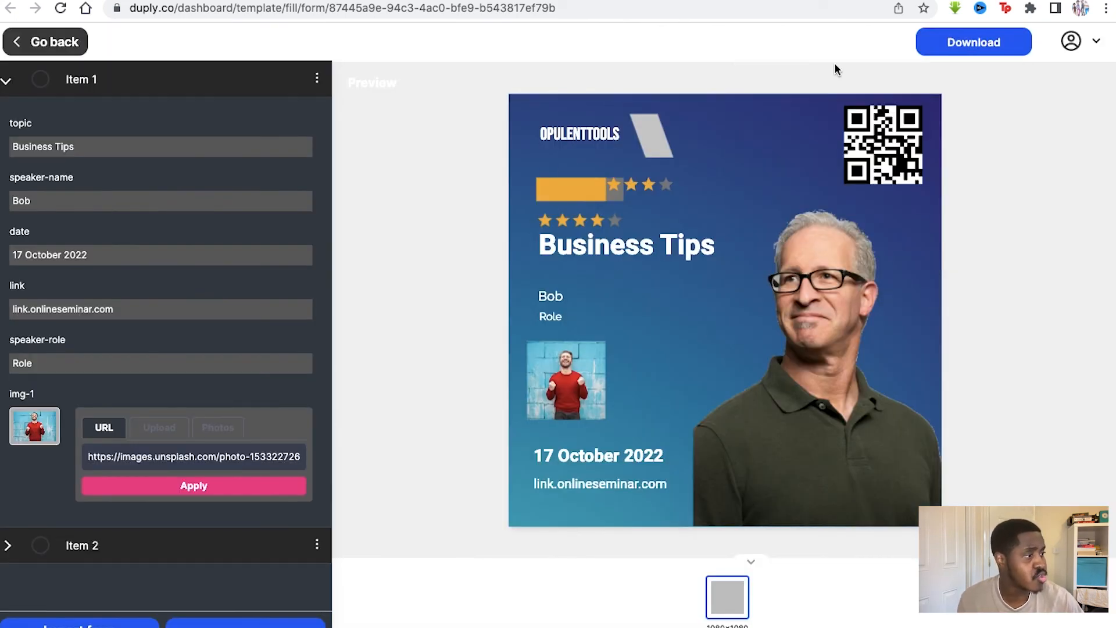
Step: Return to the dashboard and look at the Teams and All Files & Folders sections
{"action": "left_click", "coordinate": [85, 38]}
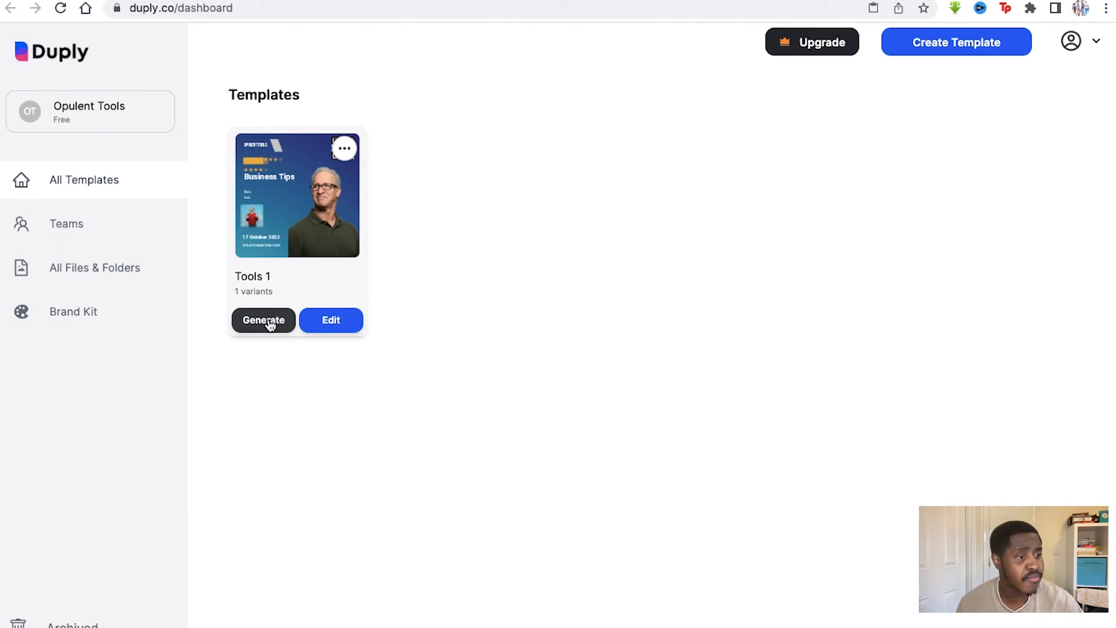
{"action": "left_click", "coordinate": [96, 231]}
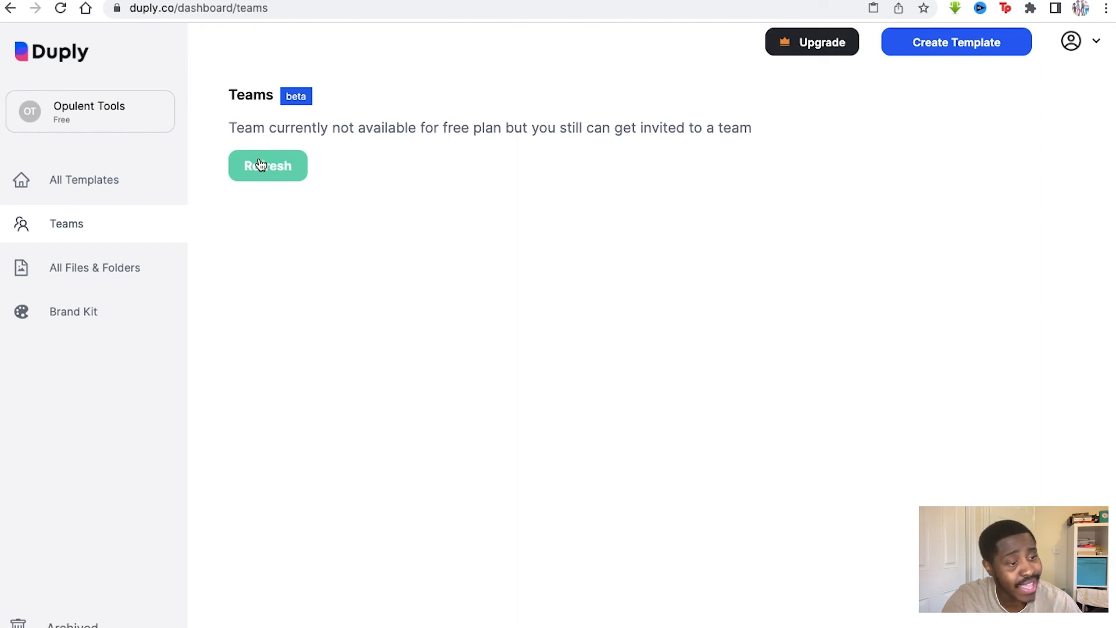
{"action": "left_click", "coordinate": [75, 282]}
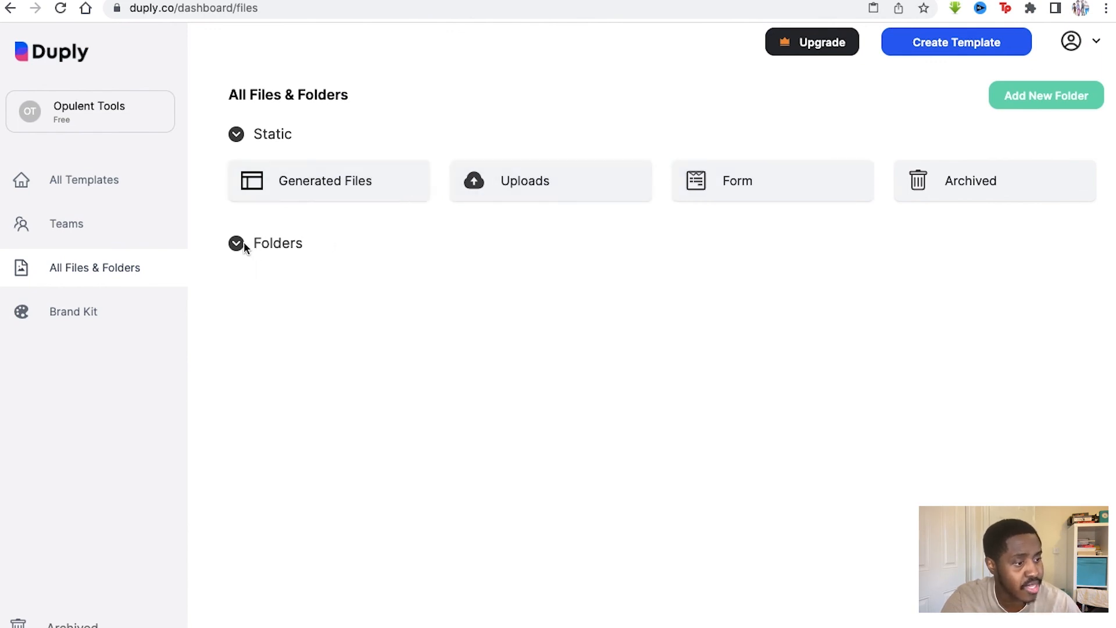
Step: Add a red color to the Brand Kit and go back to the overview of all templates
{"action": "left_click", "coordinate": [116, 317]}
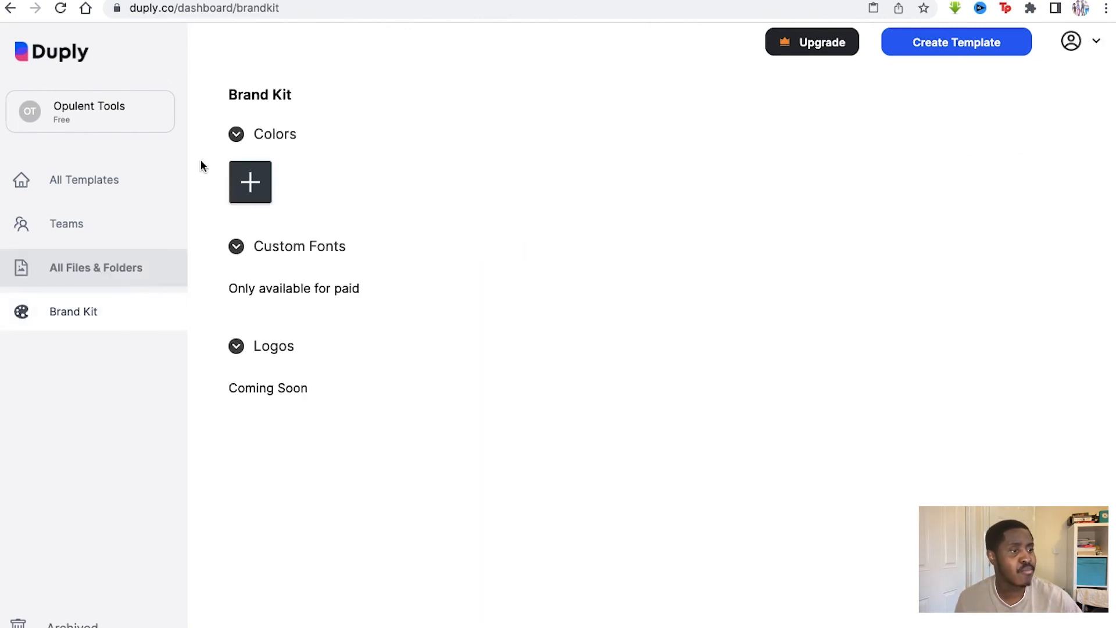
{"action": "left_click", "coordinate": [256, 182]}
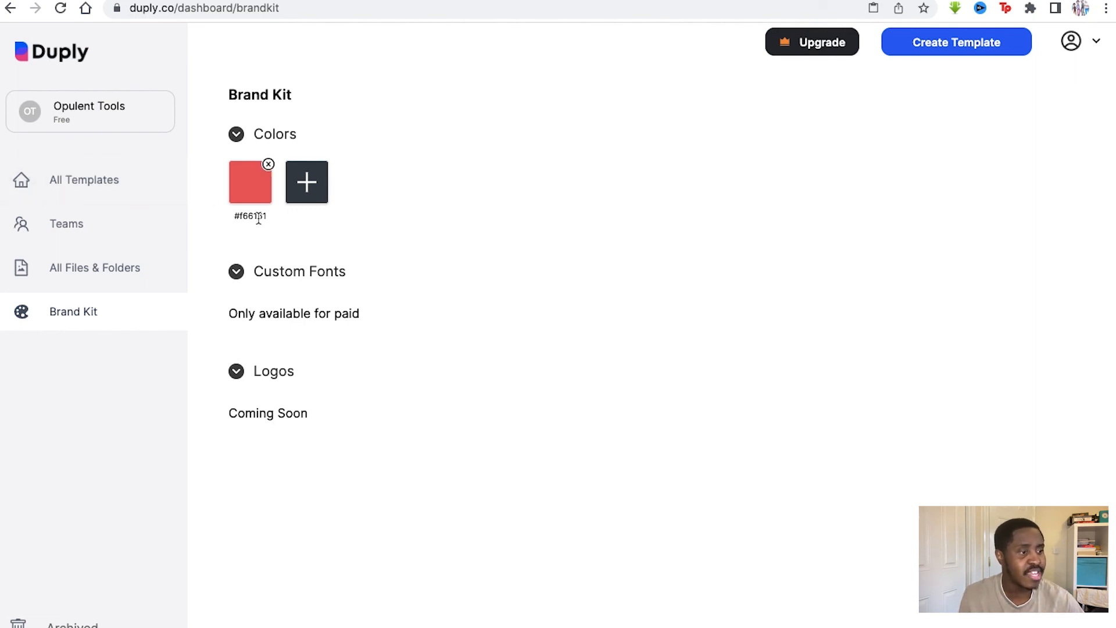
{"action": "left_click", "coordinate": [137, 183]}
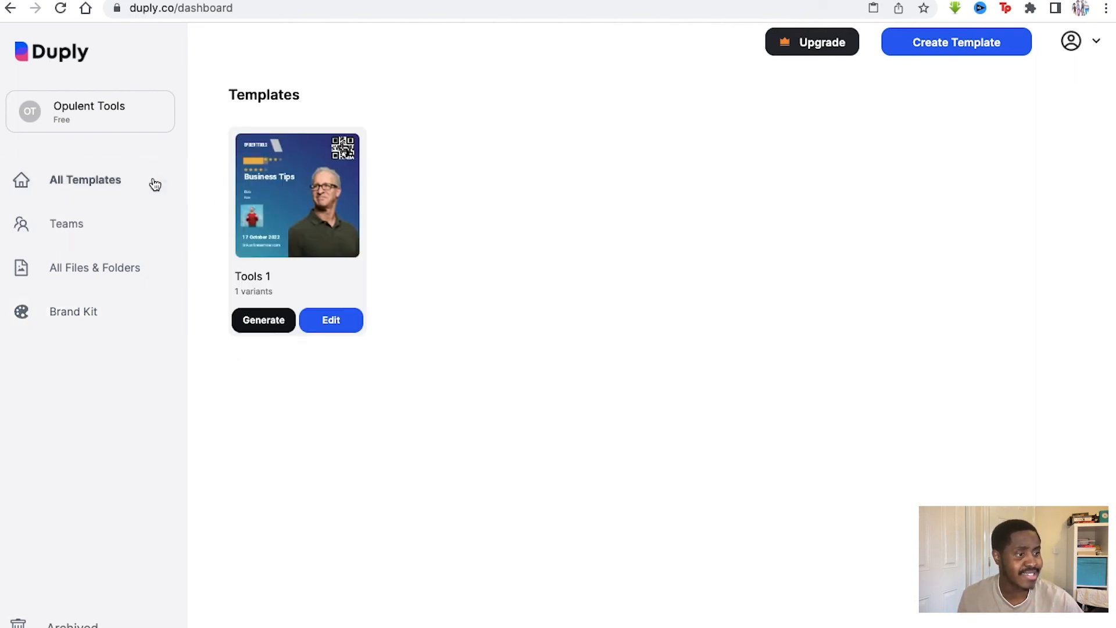